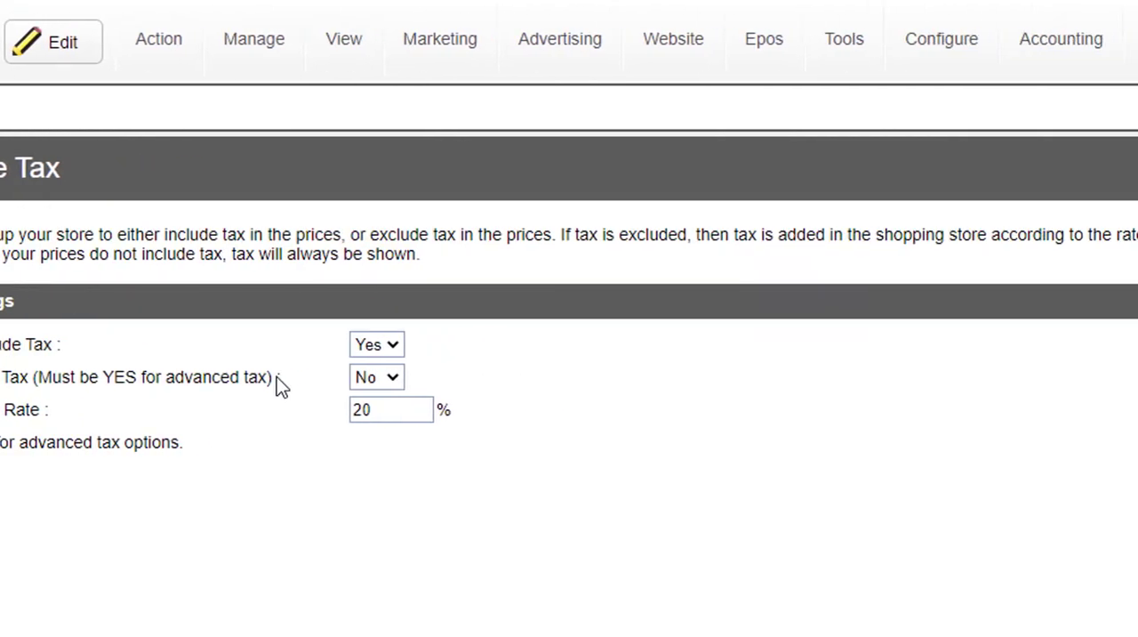
Set Prices Include Tax to No and Show Total Tax to Yes in the tax settings, and save the changes
{"action": "mouse_move", "coordinate": [610, 40]}
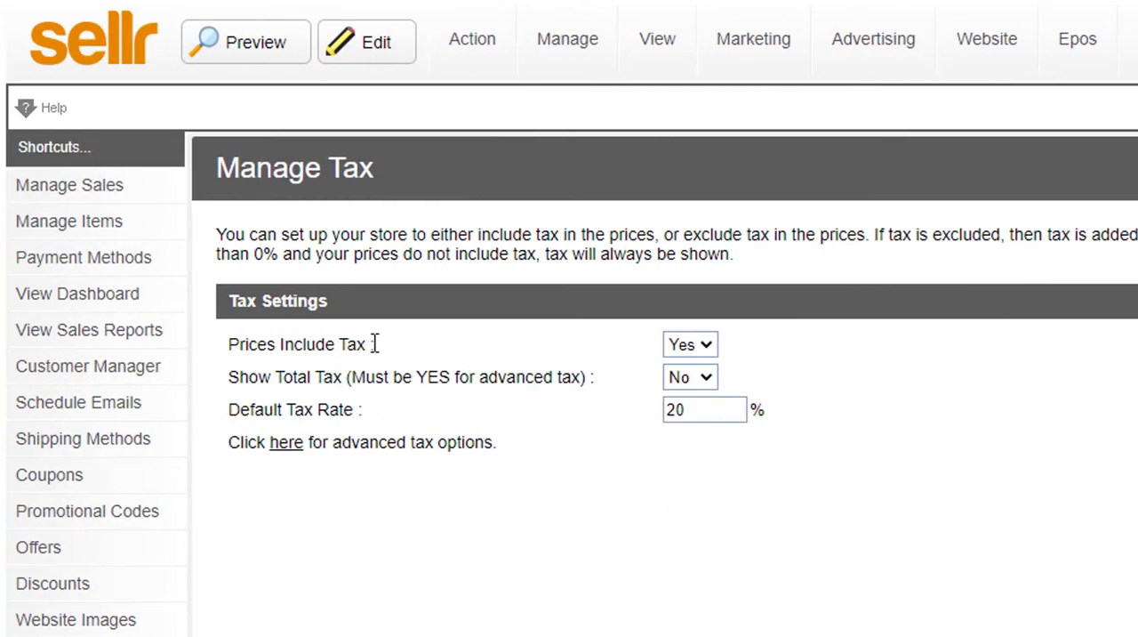
{"action": "left_click", "coordinate": [710, 348]}
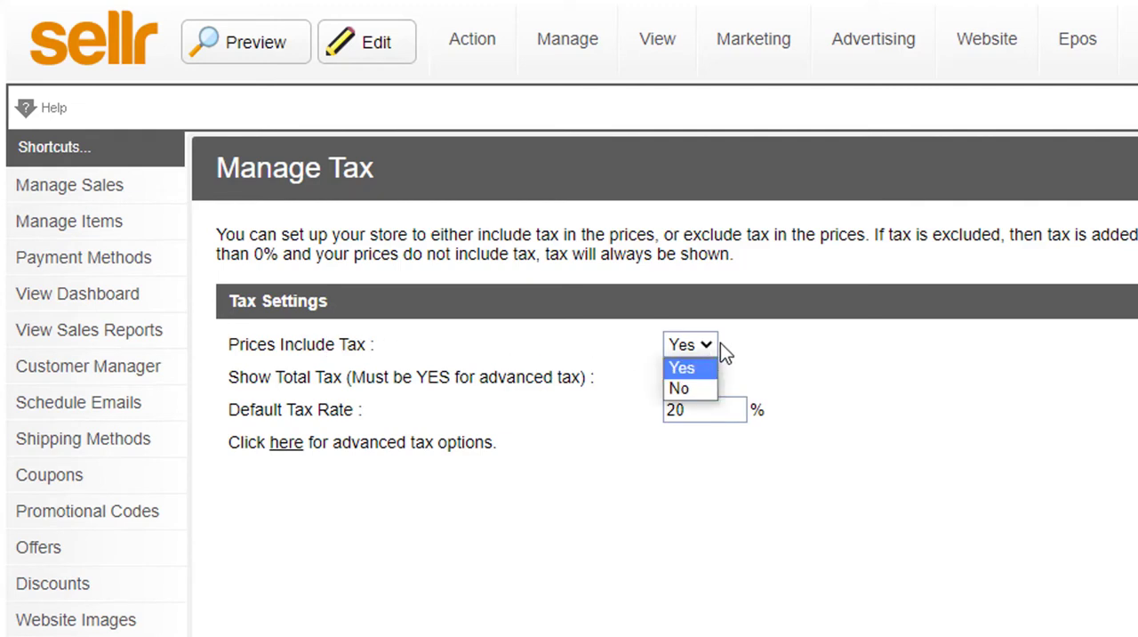
{"action": "left_click", "coordinate": [690, 392]}
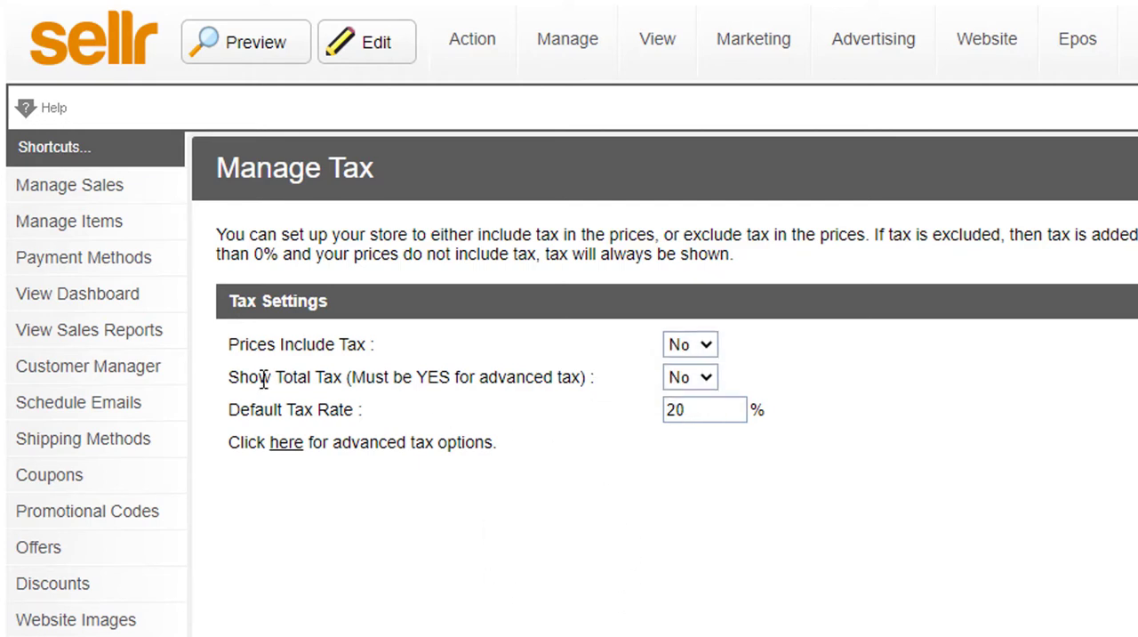
{"action": "left_click", "coordinate": [711, 380]}
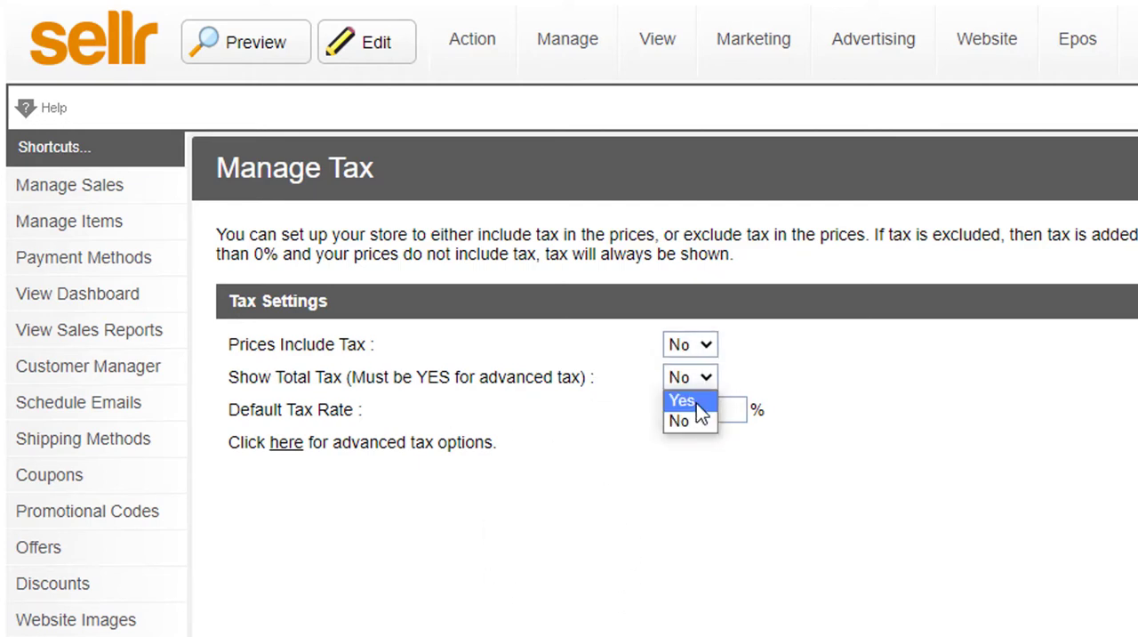
{"action": "left_click", "coordinate": [681, 398]}
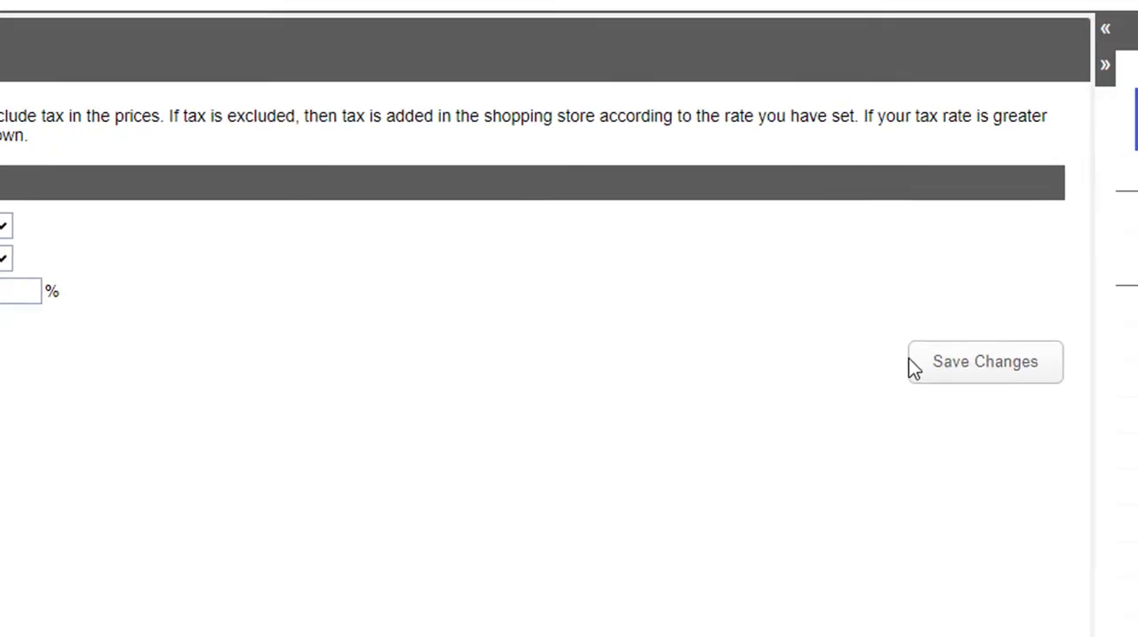
{"action": "left_click", "coordinate": [813, 346]}
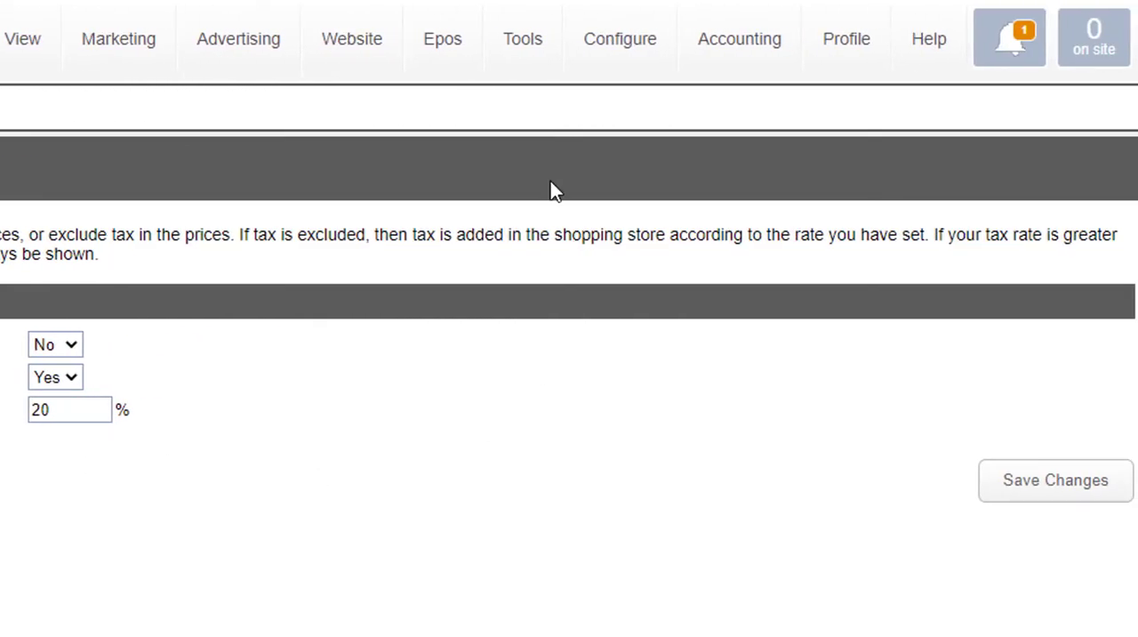
Open the store's country settings and try to enable Use Regions for United States
{"action": "mouse_move", "coordinate": [607, 46]}
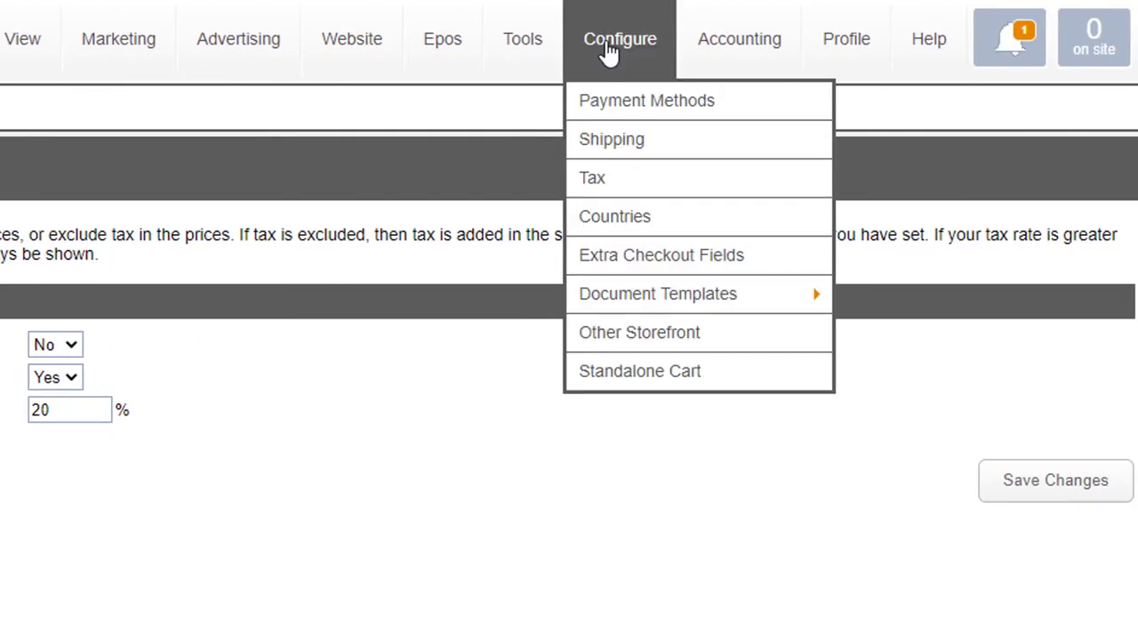
{"action": "left_click", "coordinate": [636, 220]}
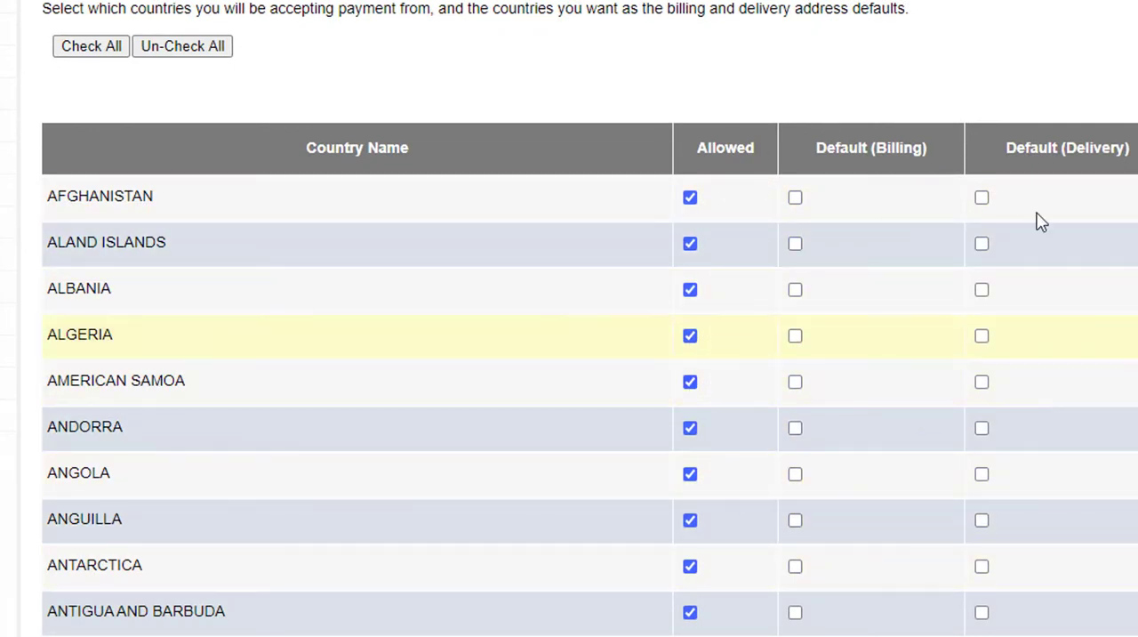
{"action": "scroll", "coordinate": [590, 318], "scroll_direction": "down", "scroll_amount": 20}
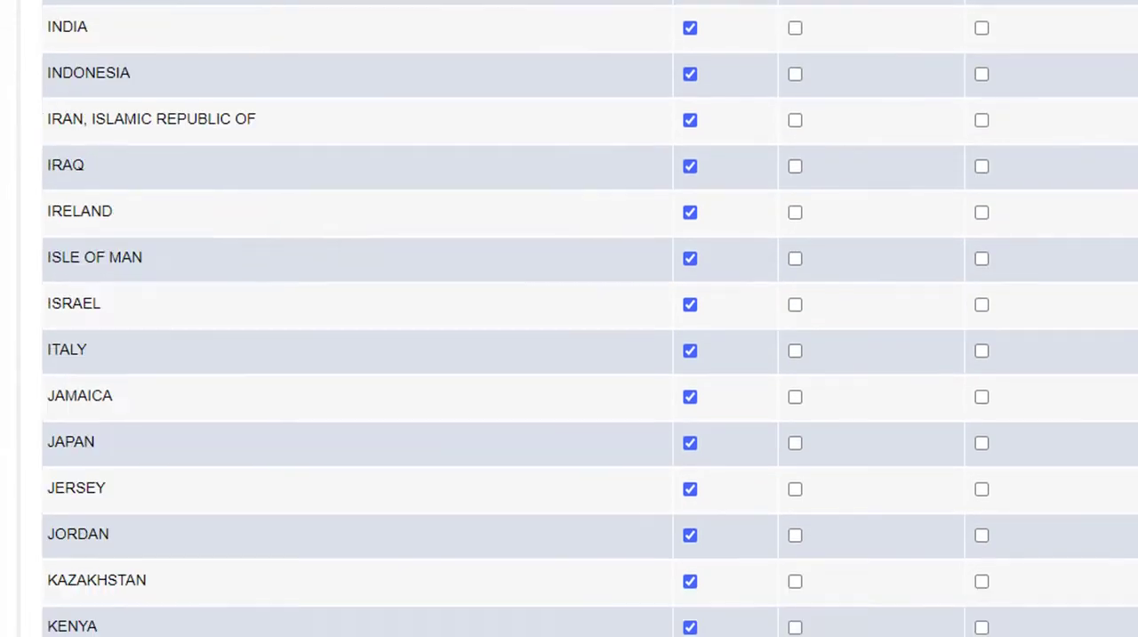
{"action": "scroll", "coordinate": [589, 318], "scroll_direction": "down", "scroll_amount": 20}
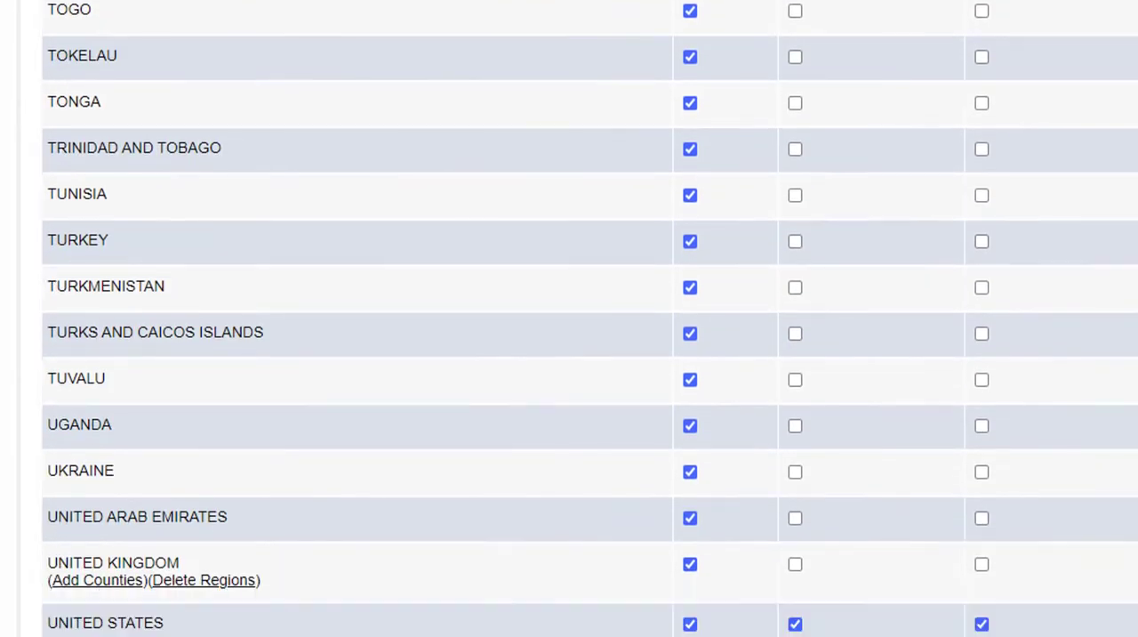
{"action": "scroll", "coordinate": [589, 318], "scroll_direction": "down", "scroll_amount": 1}
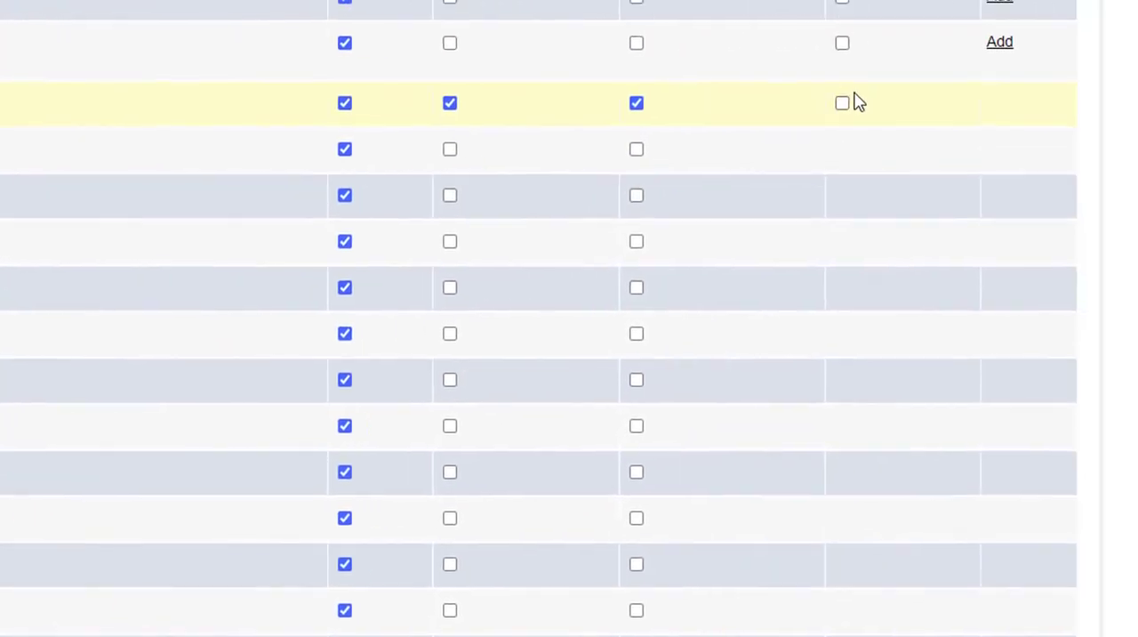
{"action": "scroll", "coordinate": [570, 319], "scroll_direction": "up", "scroll_amount": 8}
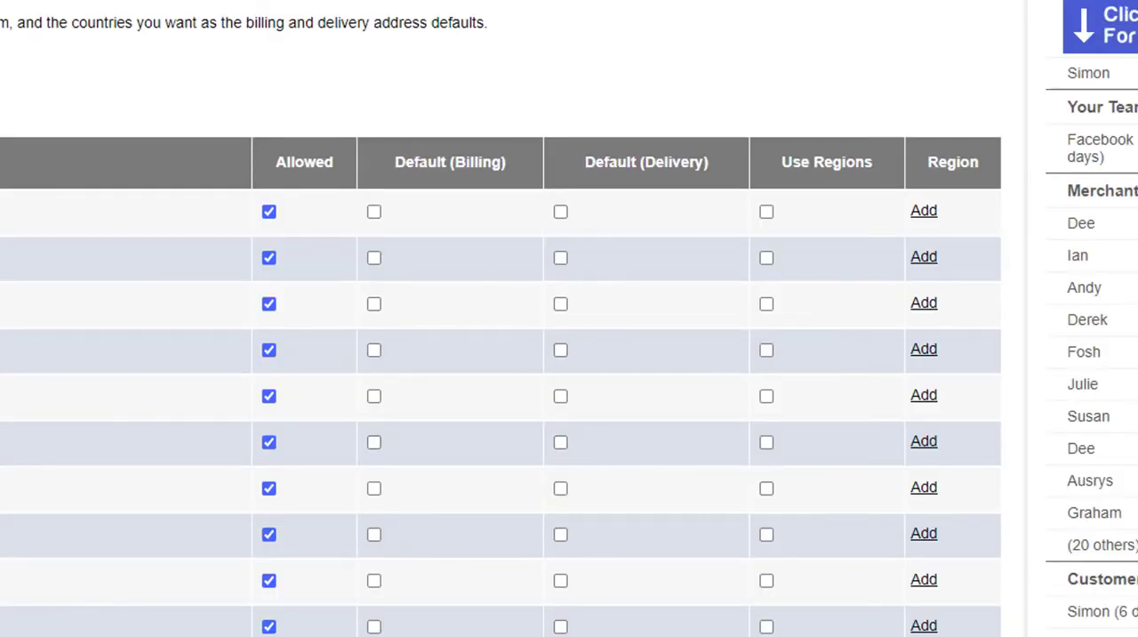
{"action": "scroll", "coordinate": [501, 318], "scroll_direction": "down", "scroll_amount": 10}
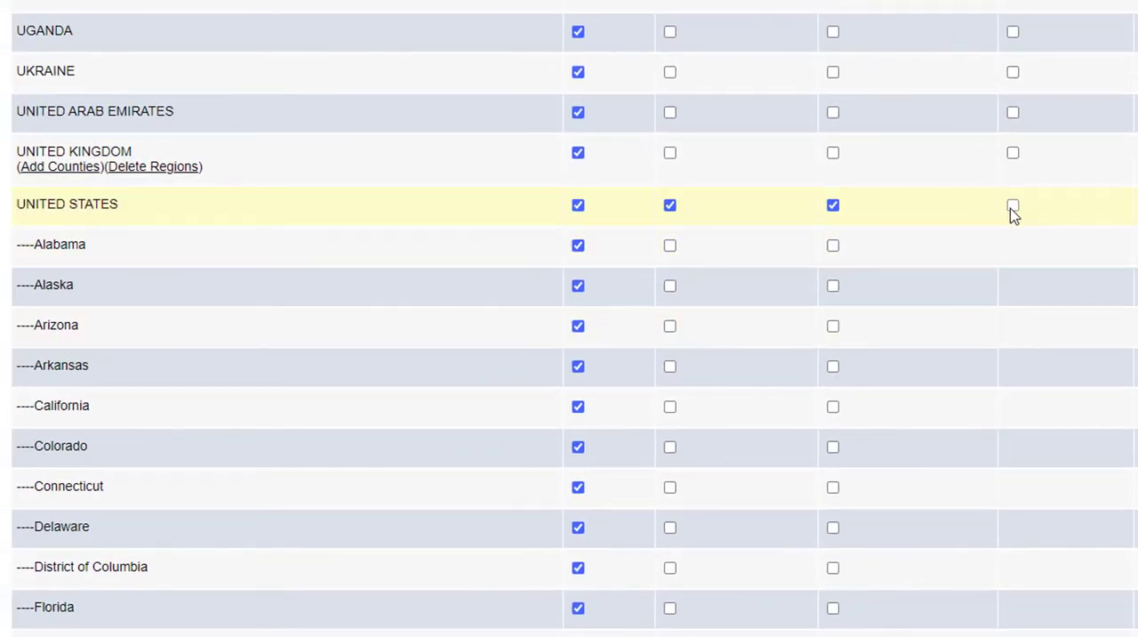
{"action": "left_click", "coordinate": [1012, 208]}
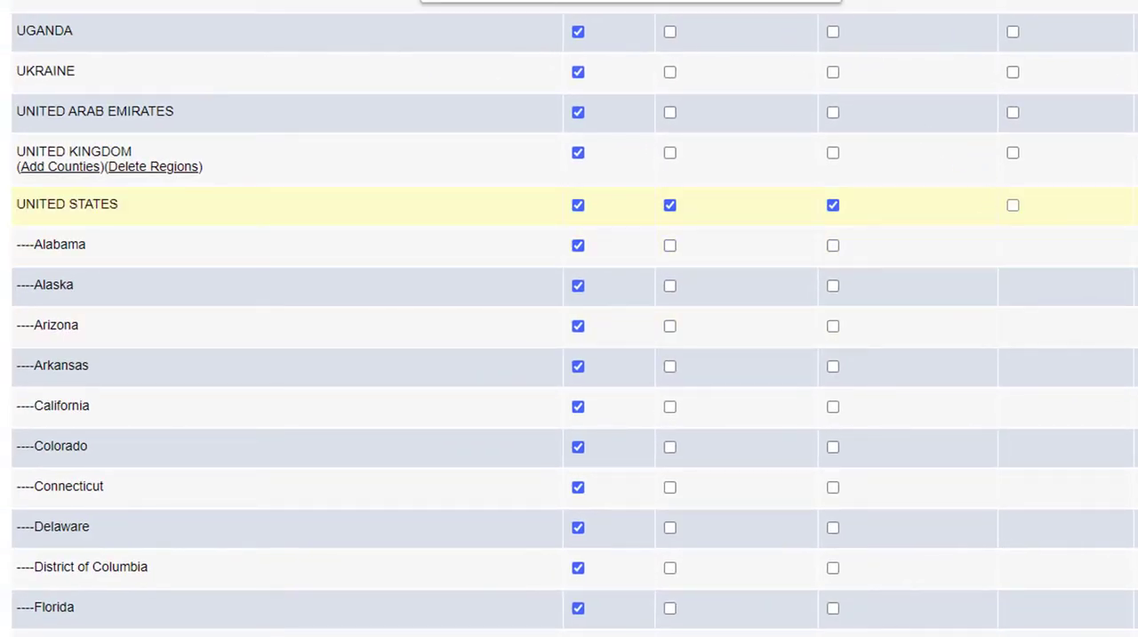
{"action": "left_click", "coordinate": [799, 1]}
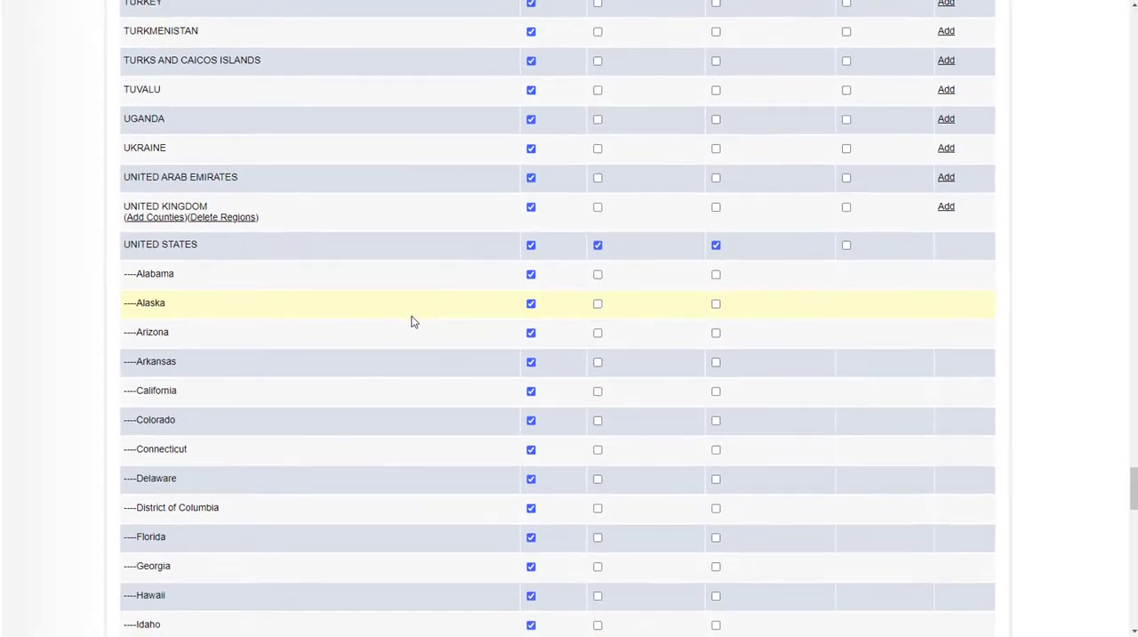
Make Florida the default region for both billing and delivery
{"action": "scroll", "coordinate": [415, 308], "scroll_direction": "down", "scroll_amount": 1}
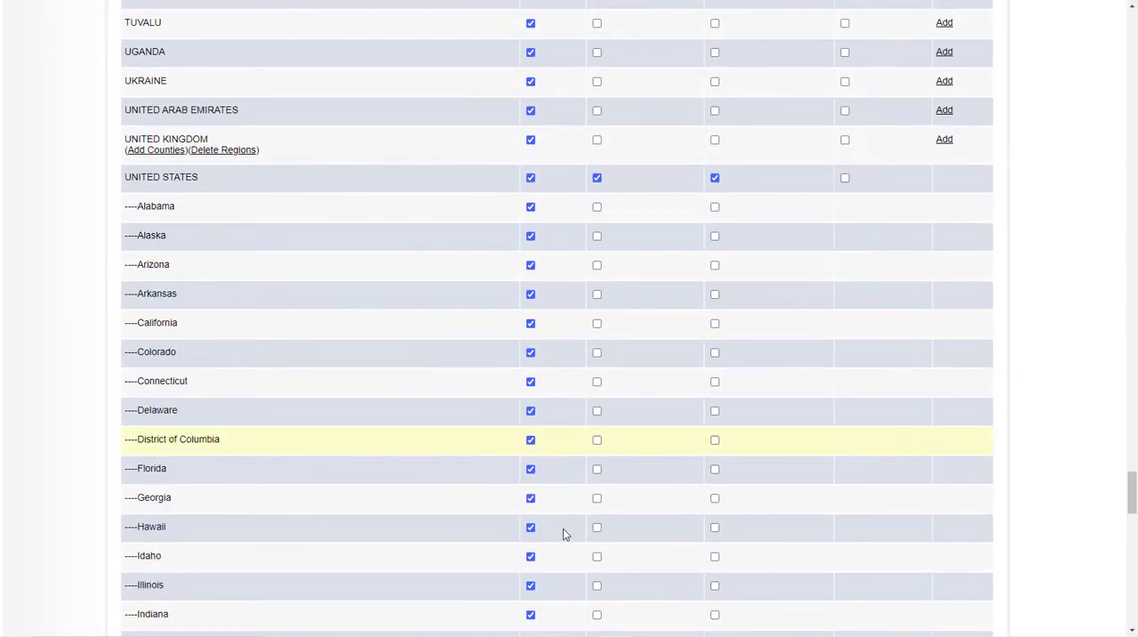
{"action": "left_click", "coordinate": [596, 468]}
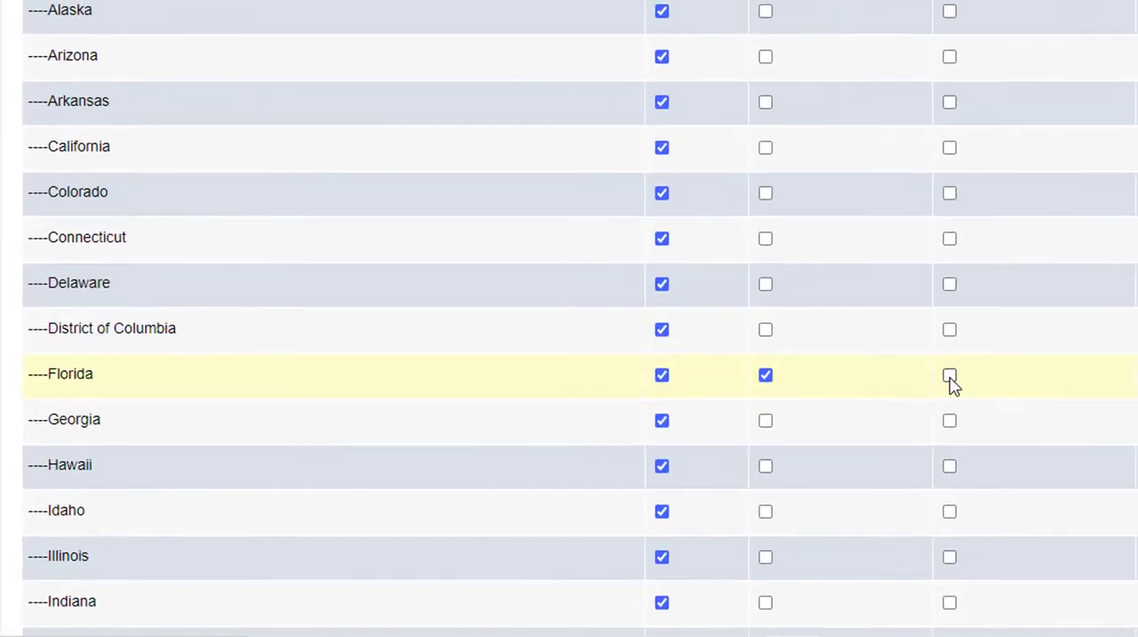
{"action": "left_click", "coordinate": [715, 468]}
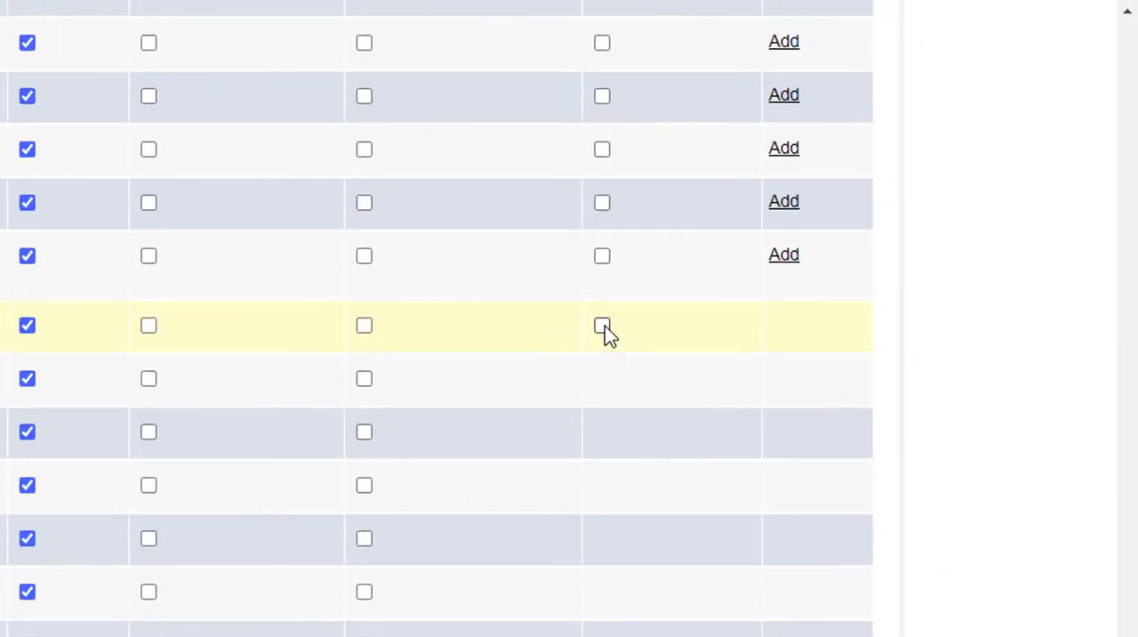
Enable Use Regions for United States and save the country settings
{"action": "left_click", "coordinate": [936, 101]}
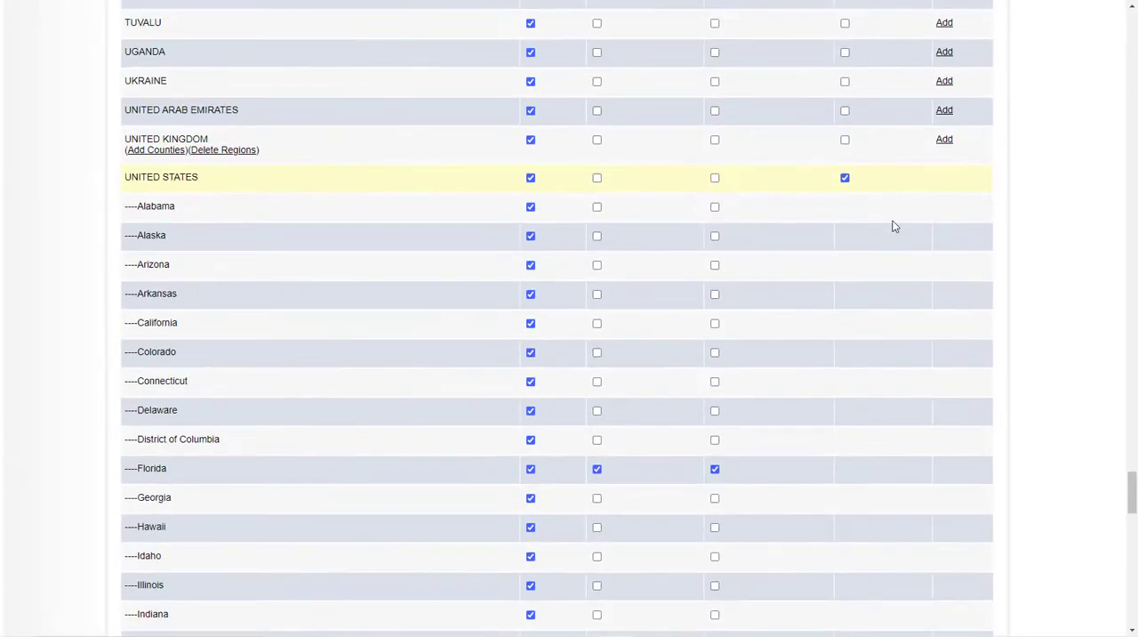
{"action": "scroll", "coordinate": [932, 444], "scroll_direction": "down", "scroll_amount": 12}
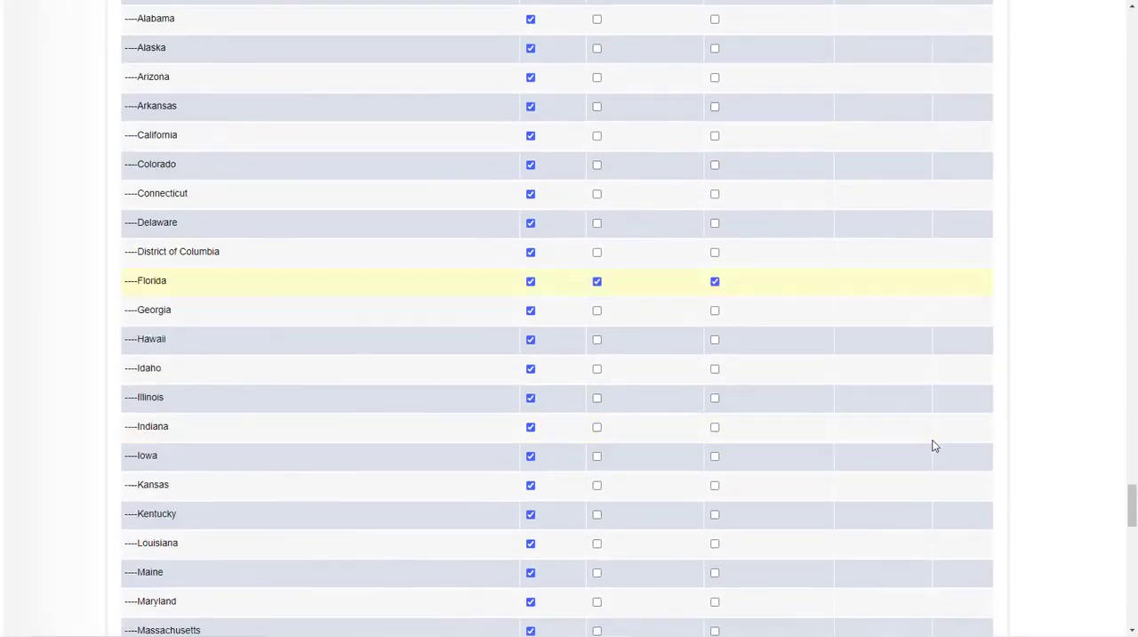
{"action": "scroll", "coordinate": [939, 449], "scroll_direction": "down", "scroll_amount": 5}
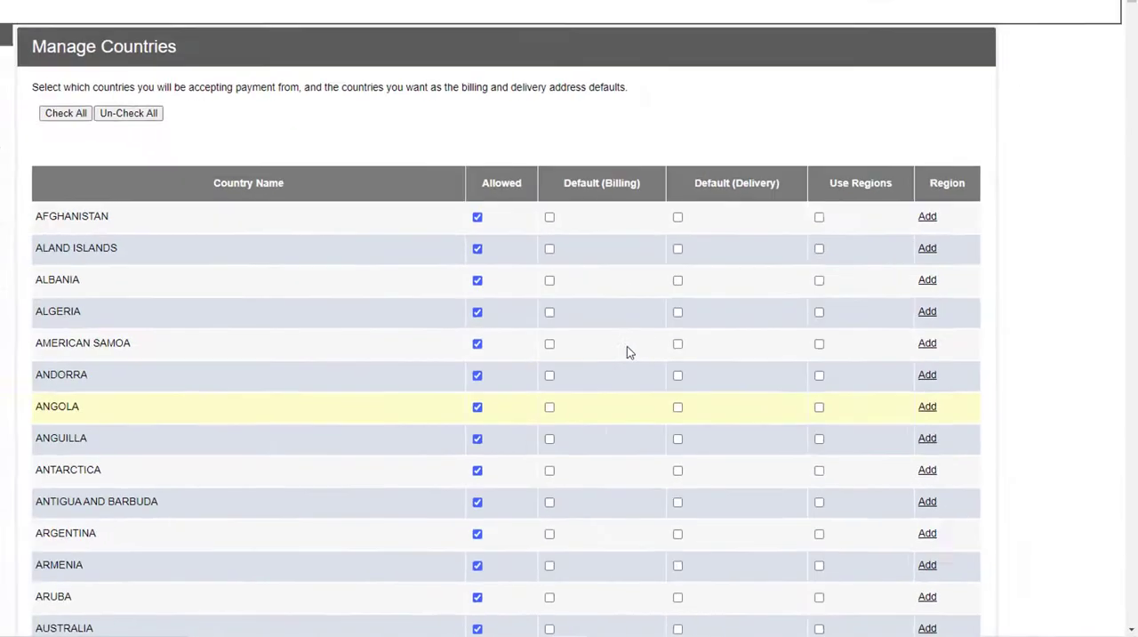
Examine which United States regions are allowed and set as billing and delivery defaults in the country list
{"action": "scroll", "coordinate": [680, 415], "scroll_direction": "down", "scroll_amount": 14}
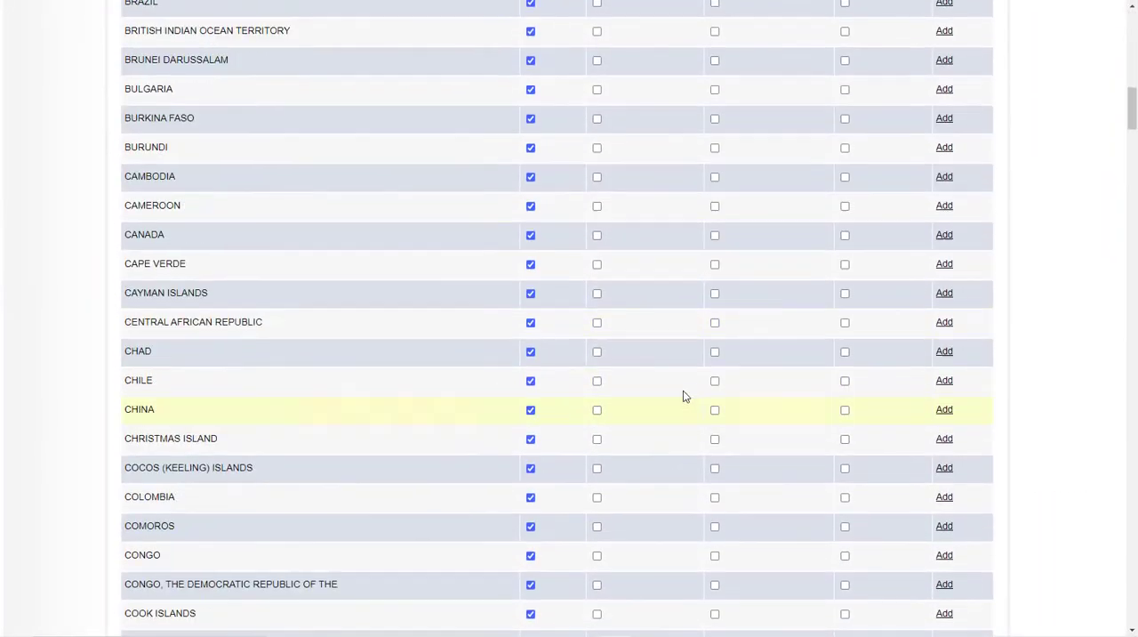
{"action": "scroll", "coordinate": [685, 396], "scroll_direction": "down", "scroll_amount": 20}
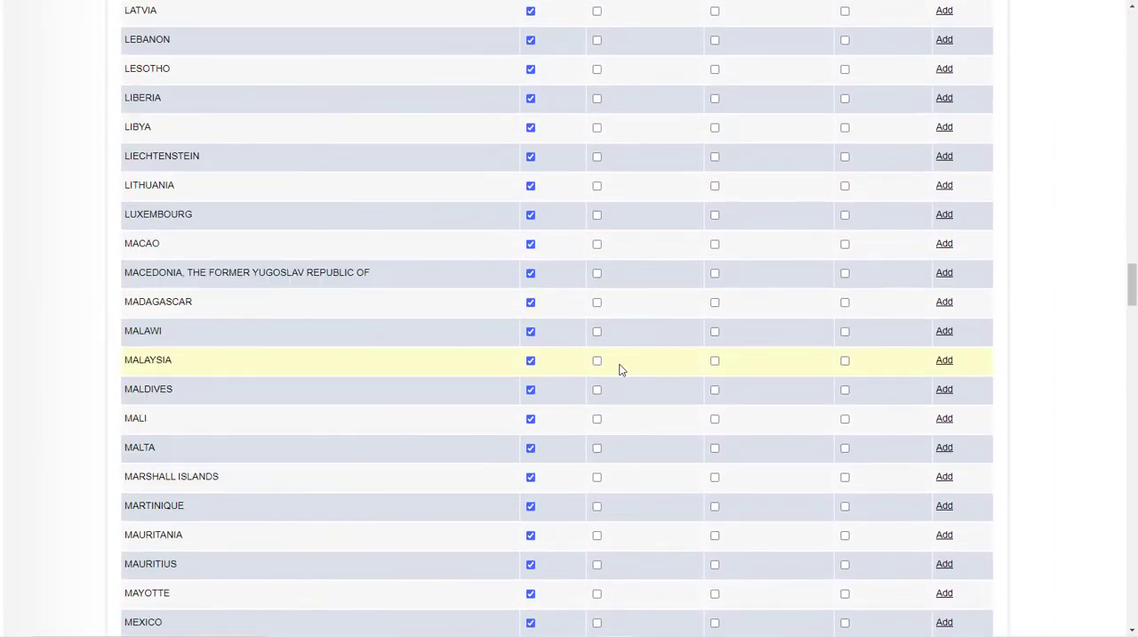
{"action": "scroll", "coordinate": [620, 369], "scroll_direction": "down", "scroll_amount": 20}
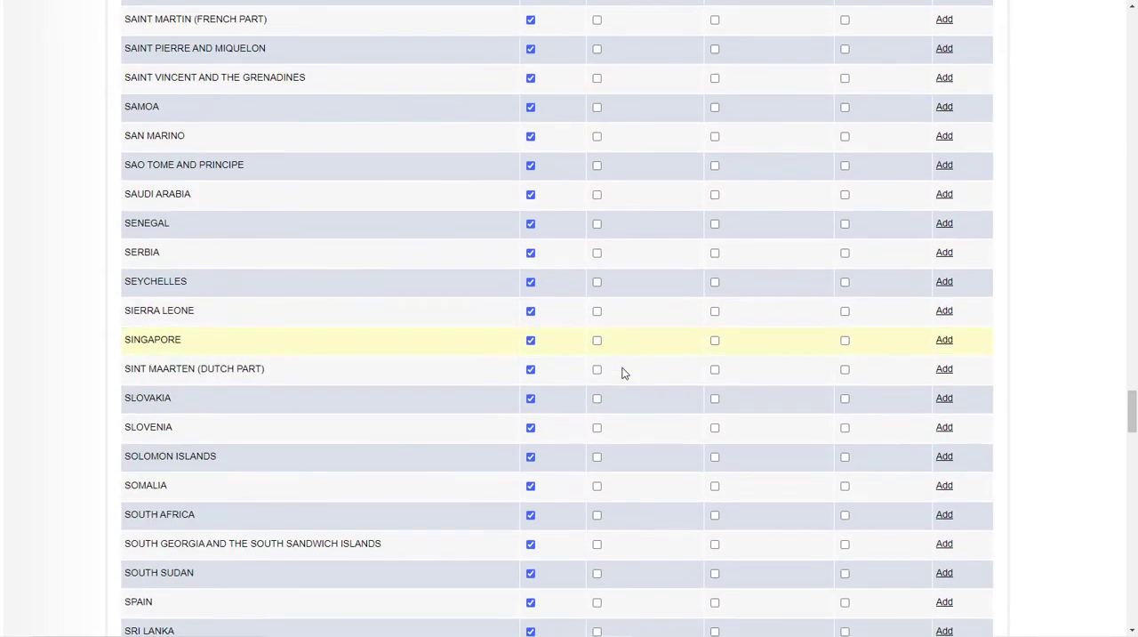
{"action": "scroll", "coordinate": [622, 372], "scroll_direction": "down", "scroll_amount": 18}
{"action": "scroll", "coordinate": [622, 372], "scroll_direction": "down", "scroll_amount": 10}
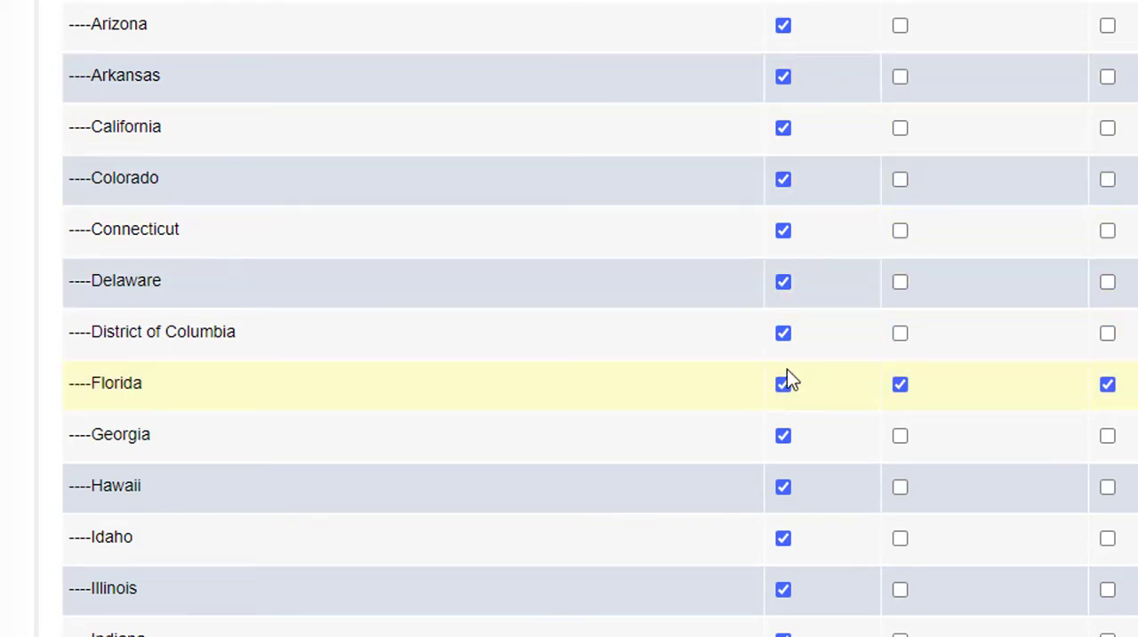
{"action": "scroll", "coordinate": [781, 390], "scroll_direction": "down", "scroll_amount": 3}
{"action": "scroll", "coordinate": [772, 623], "scroll_direction": "down", "scroll_amount": 3}
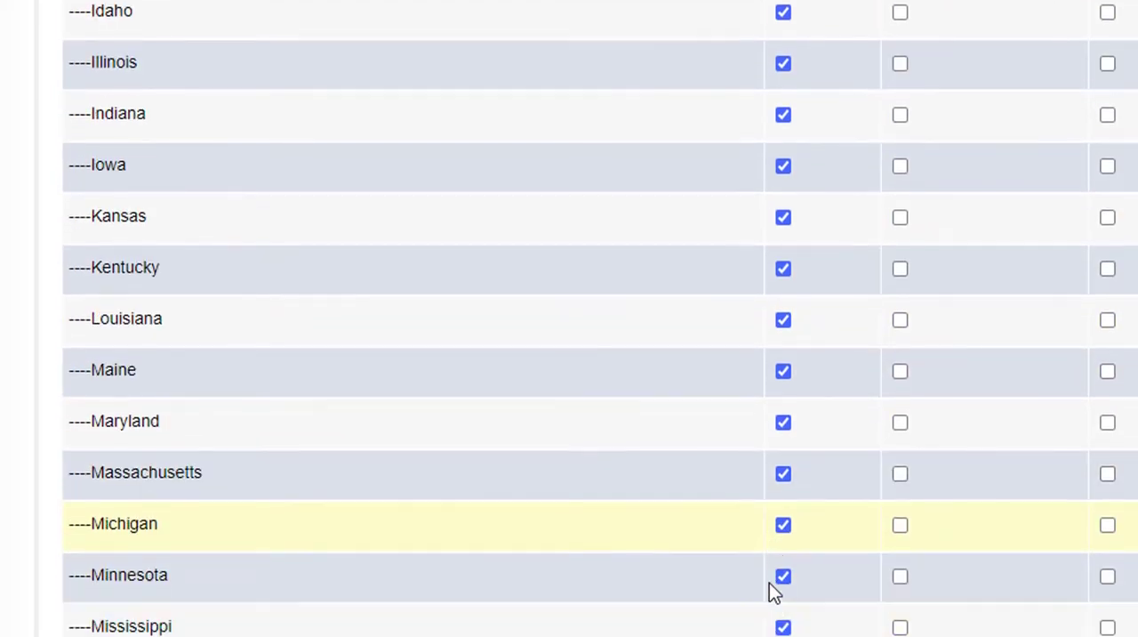
{"action": "scroll", "coordinate": [770, 589], "scroll_direction": "up", "scroll_amount": 5}
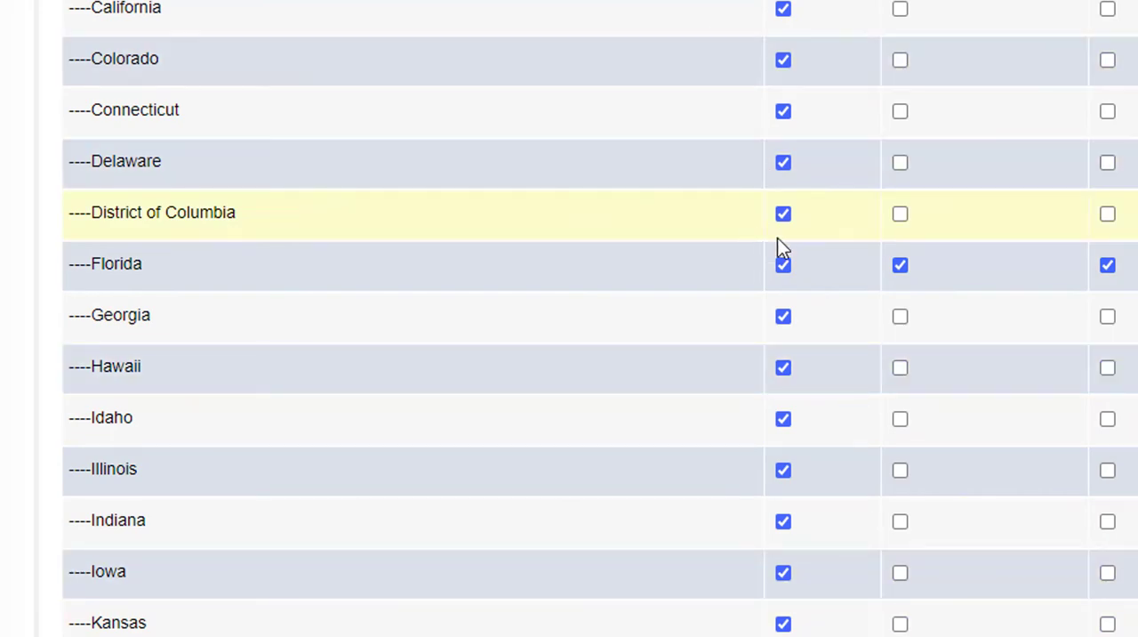
{"action": "scroll", "coordinate": [749, 200], "scroll_direction": "up", "scroll_amount": 3}
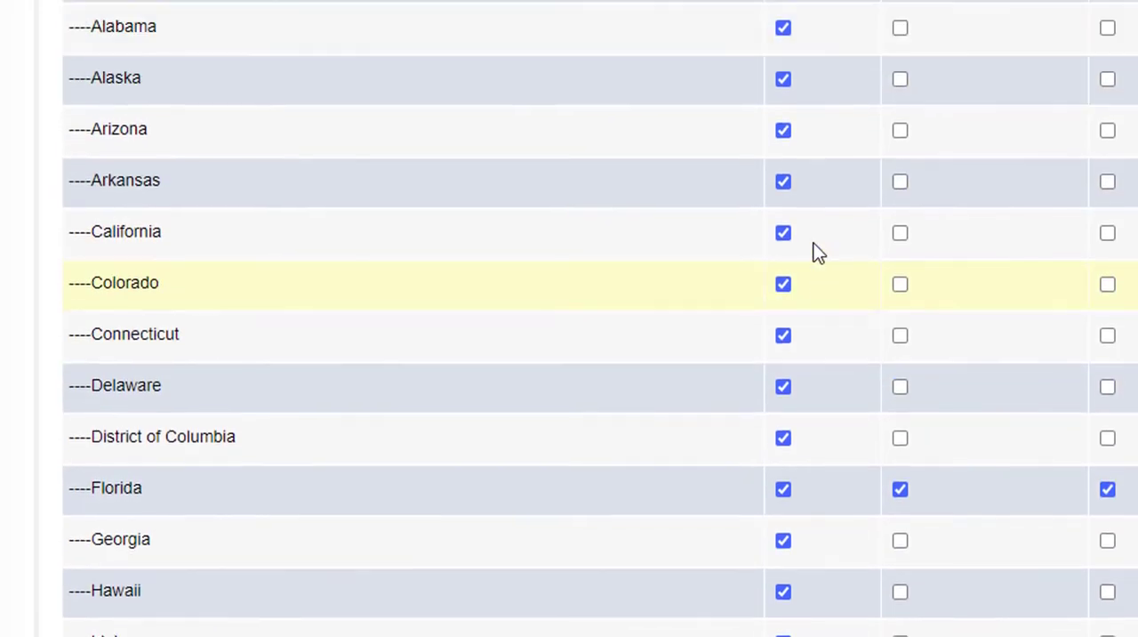
{"action": "scroll", "coordinate": [818, 229], "scroll_direction": "up", "scroll_amount": 9}
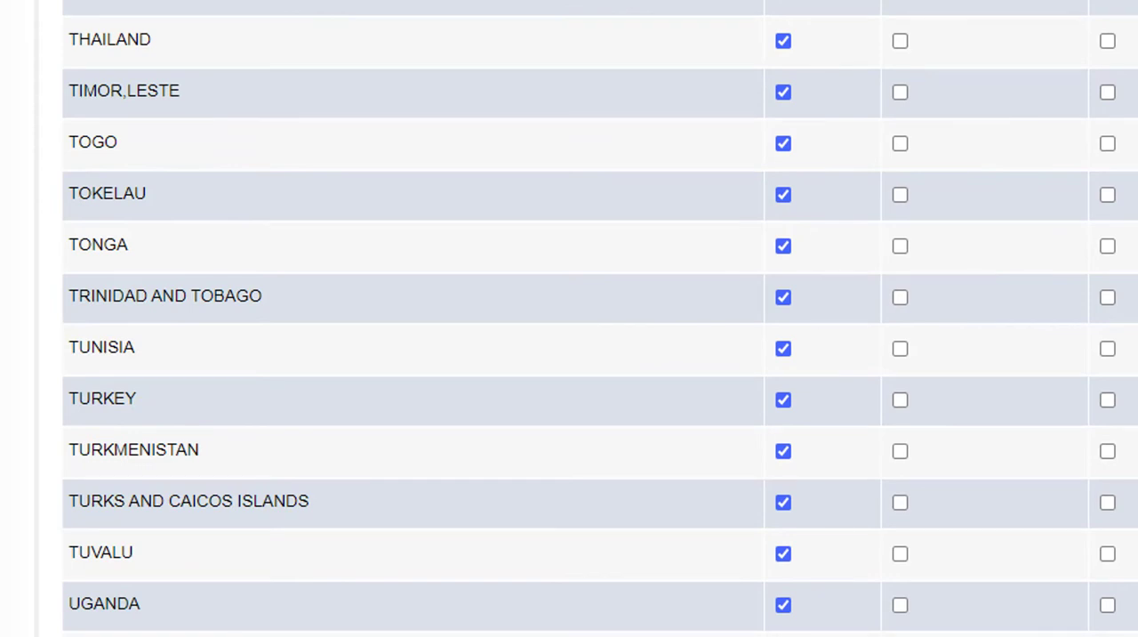
{"action": "scroll", "coordinate": [960, 373], "scroll_direction": "down", "scroll_amount": 5}
{"action": "scroll", "coordinate": [533, 445], "scroll_direction": "down", "scroll_amount": 7}
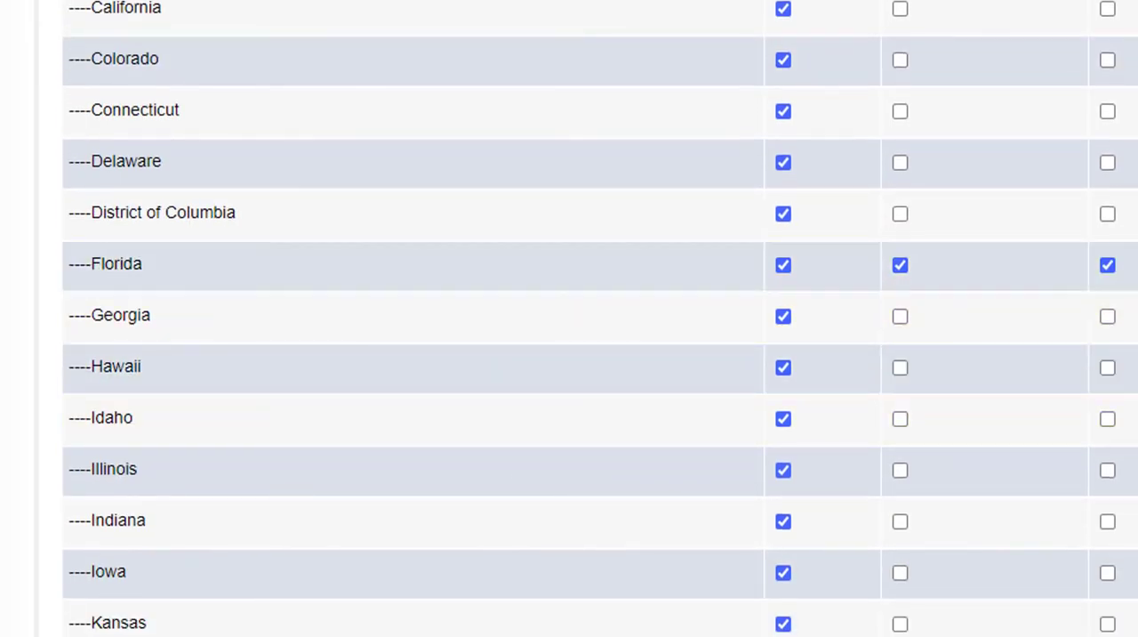
{"action": "scroll", "coordinate": [570, 319], "scroll_direction": "up", "scroll_amount": 20}
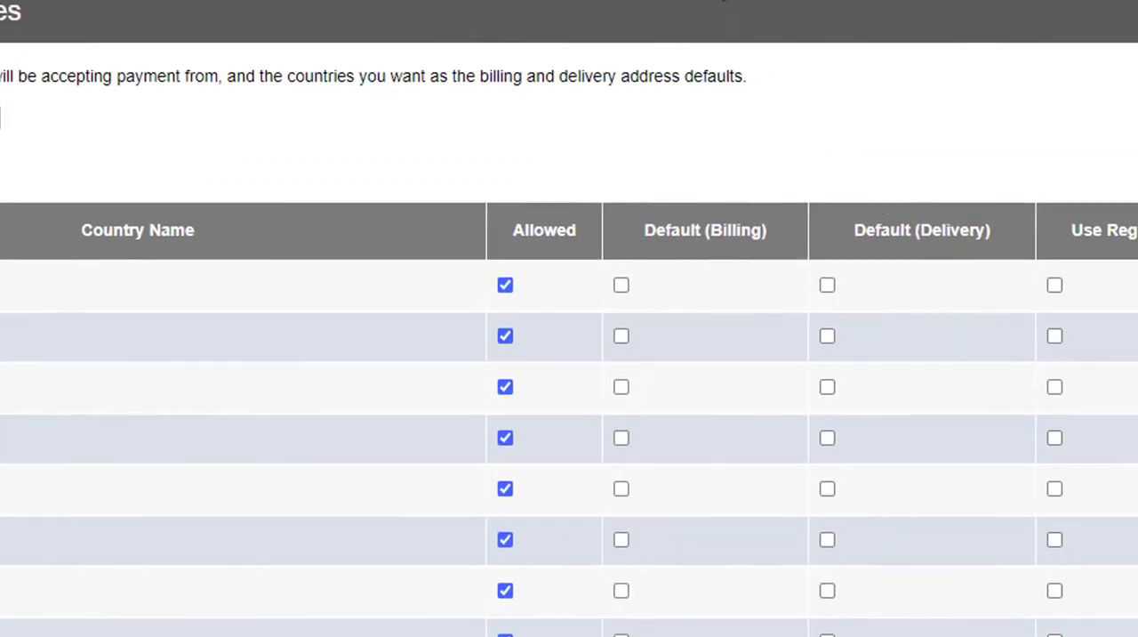
Open the advanced tax options from the tax settings and review the tax band rates for the United States regions
{"action": "mouse_move", "coordinate": [592, 38]}
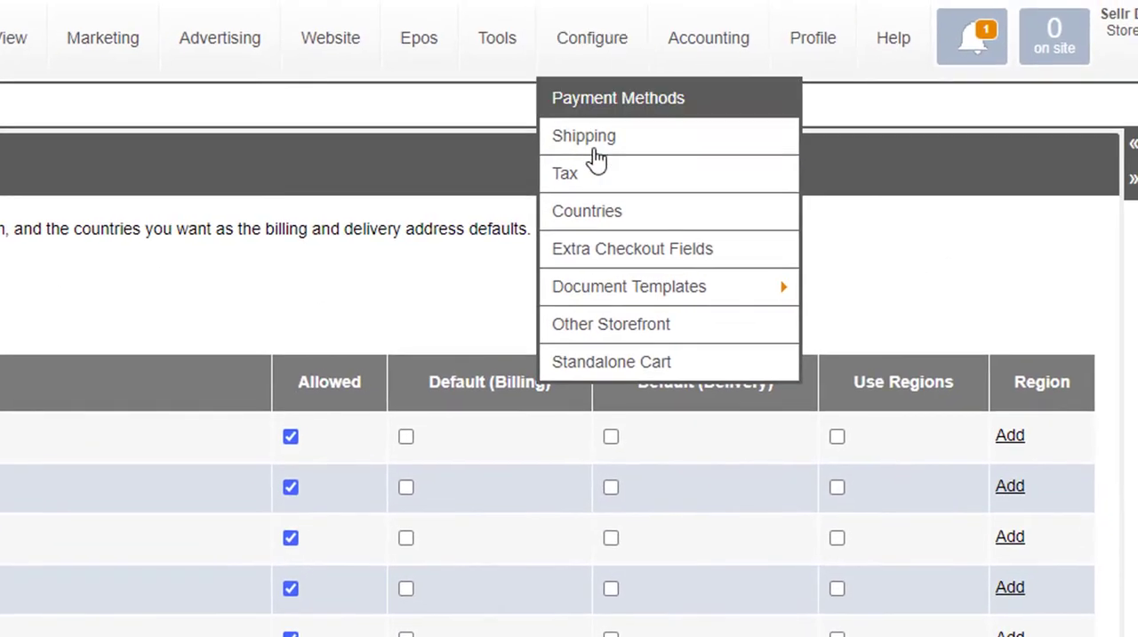
{"action": "left_click", "coordinate": [601, 180]}
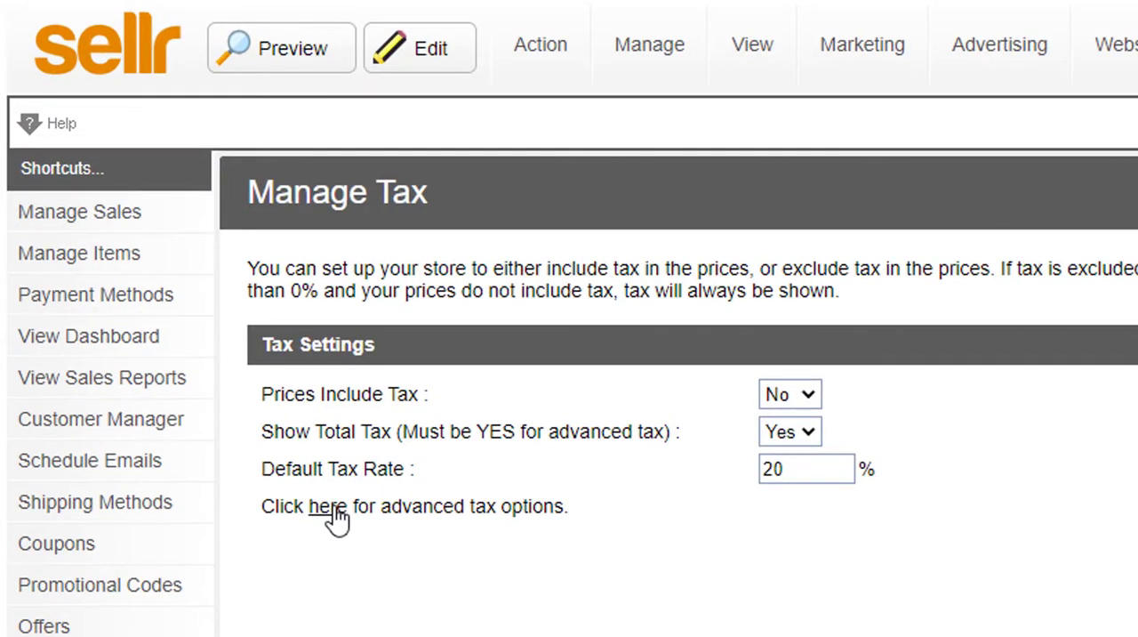
{"action": "left_click", "coordinate": [327, 507]}
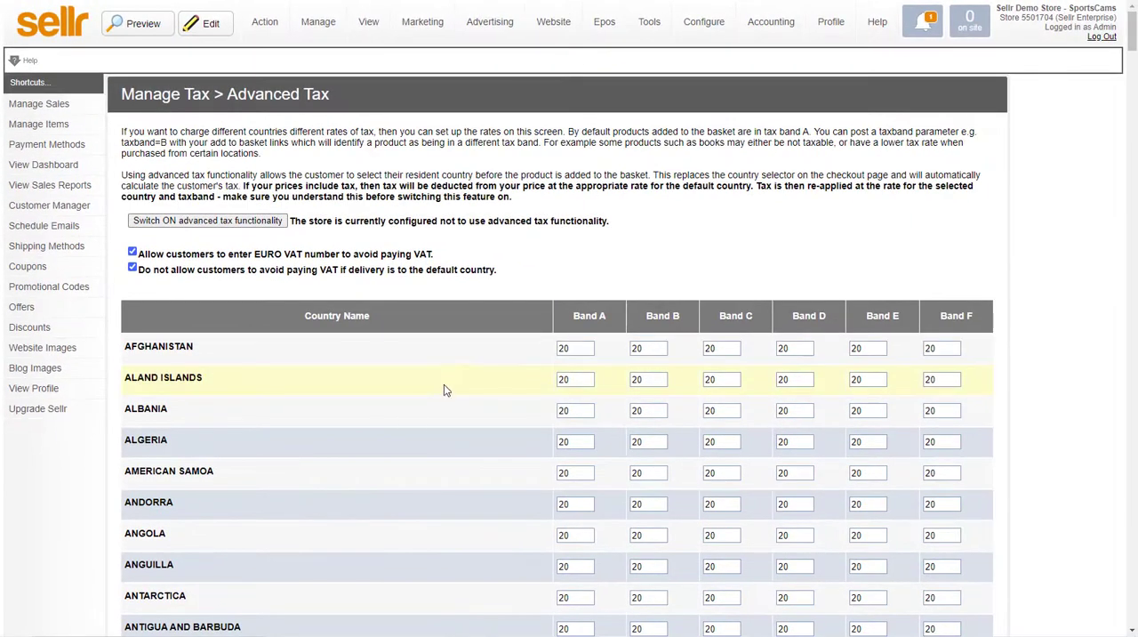
{"action": "left_click_drag", "start_coordinate": [1133, 24], "coordinate": [1136, 492]}
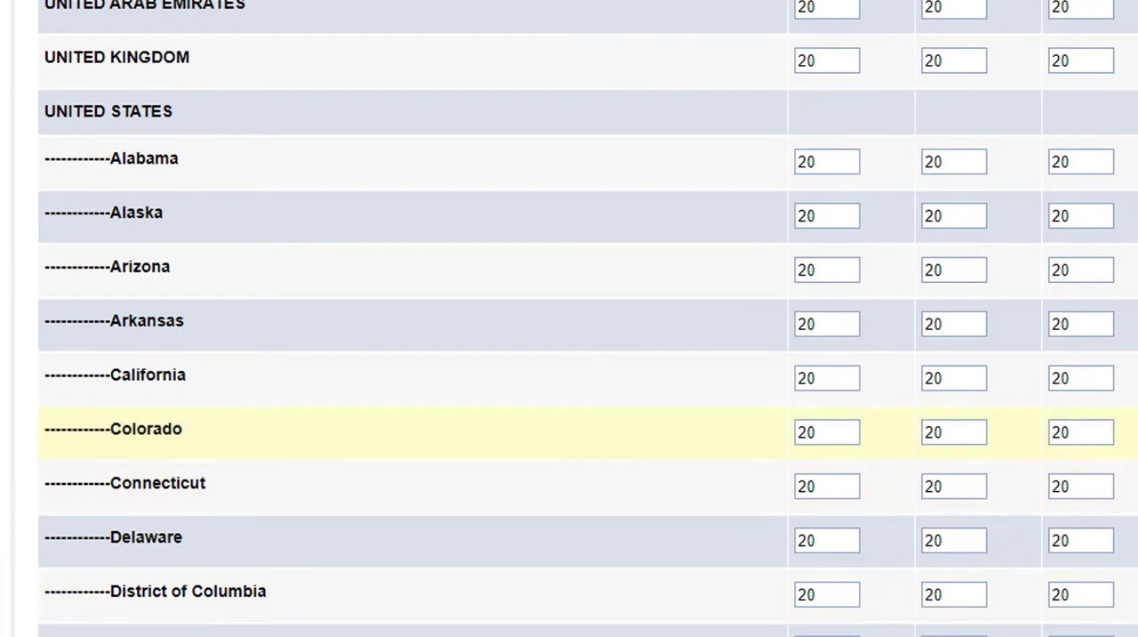
{"action": "left_click_drag", "start_coordinate": [1133, 498], "coordinate": [1133, 622]}
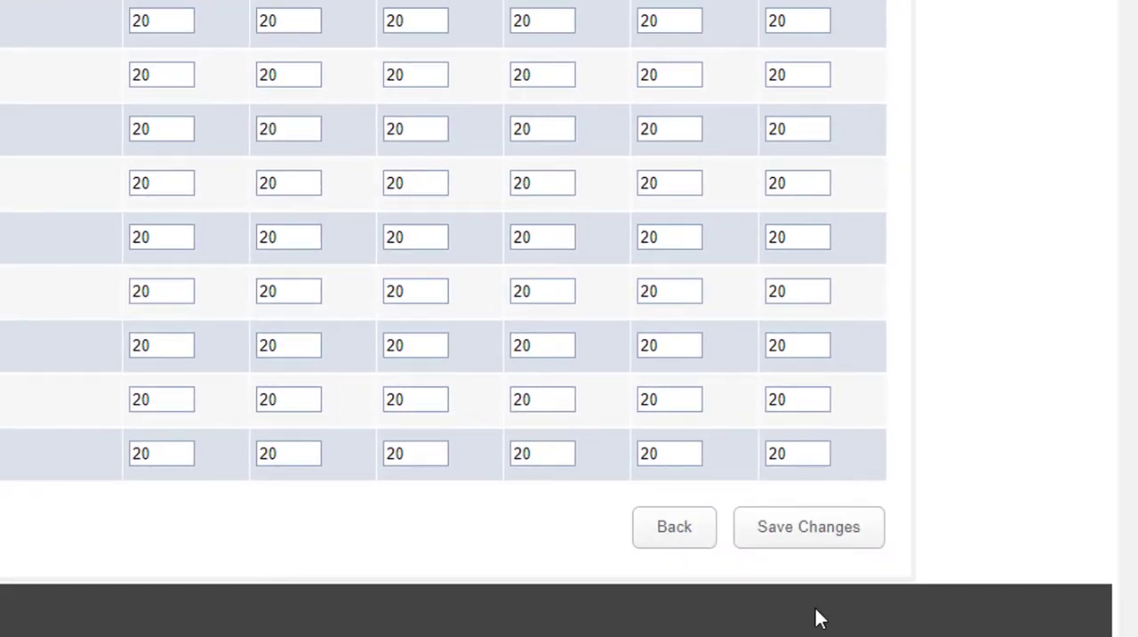
Return to the tax settings, set the default tax rate to 0%, and check the country tax bands in the advanced tax options
{"action": "left_click", "coordinate": [688, 526]}
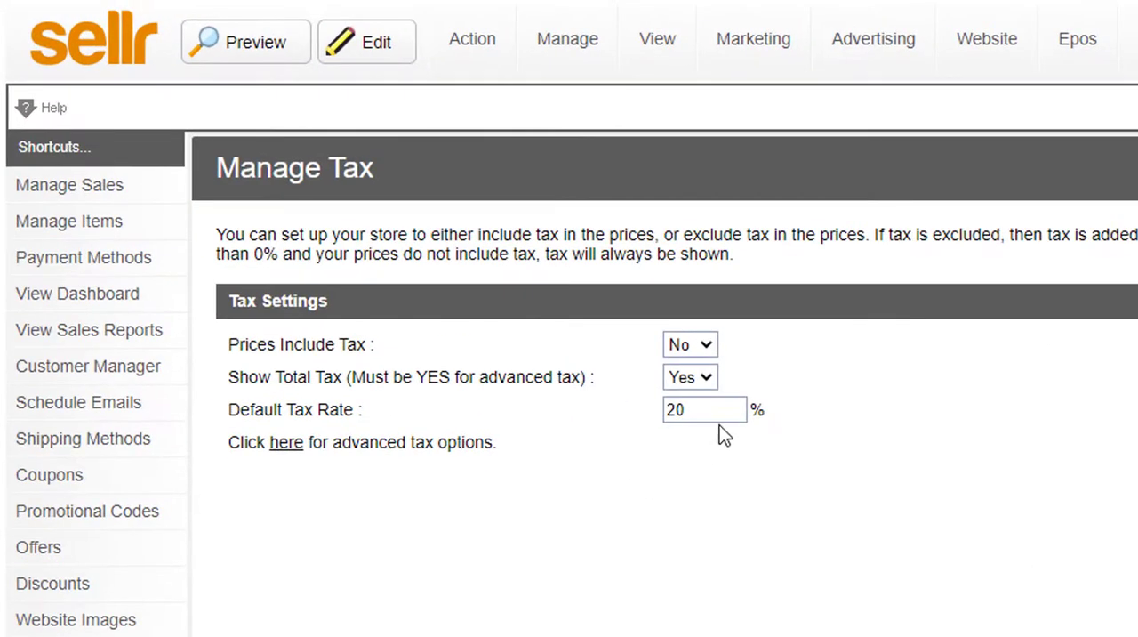
{"action": "left_click_drag", "start_coordinate": [625, 408], "coordinate": [618, 412]}
{"action": "type", "text": "0"}
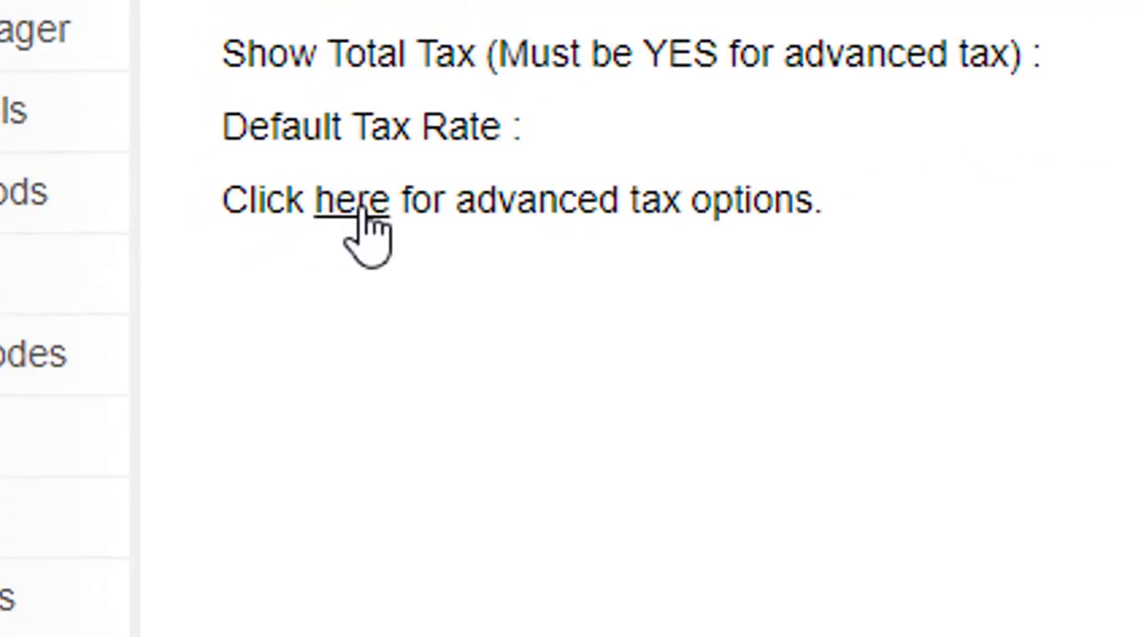
{"action": "left_click", "coordinate": [362, 213]}
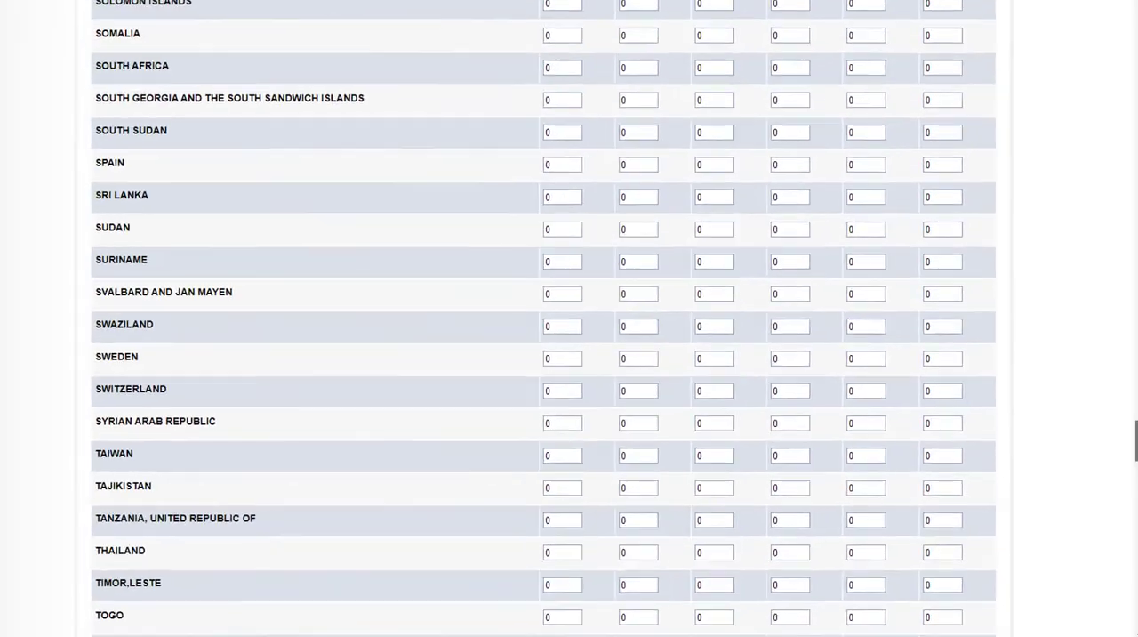
{"action": "left_click_drag", "start_coordinate": [1133, 444], "coordinate": [1135, 107]}
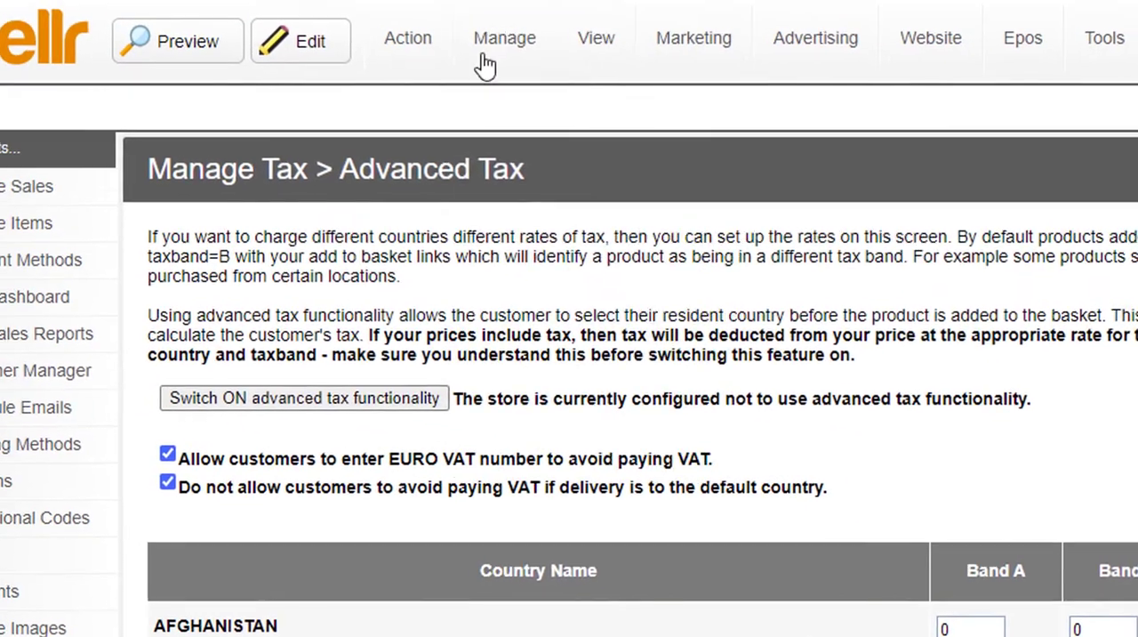
Open the store's item management and check the TaxBand option of the GoPro 3+ Black Edition item
{"action": "left_click", "coordinate": [507, 43]}
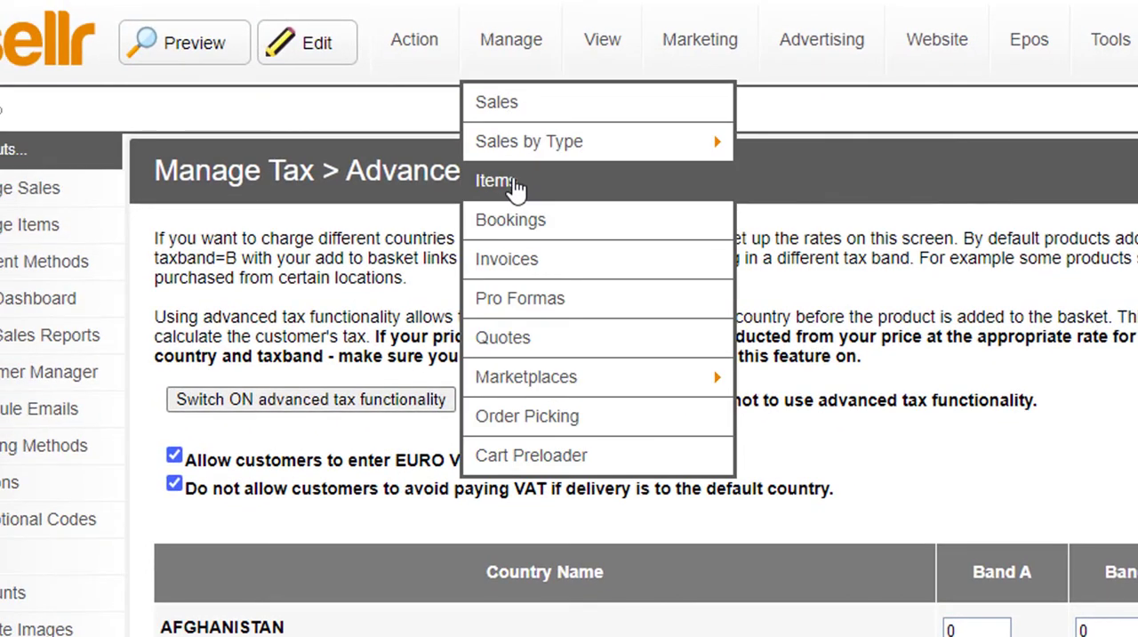
{"action": "left_click", "coordinate": [516, 184]}
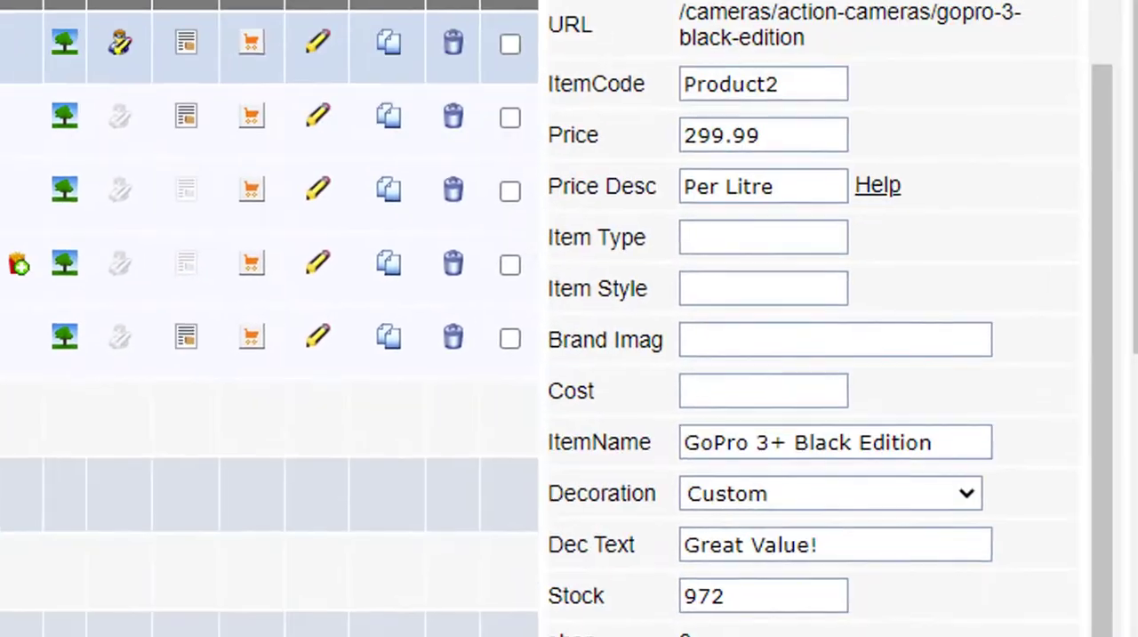
{"action": "scroll", "coordinate": [704, 570], "scroll_direction": "down", "scroll_amount": 5}
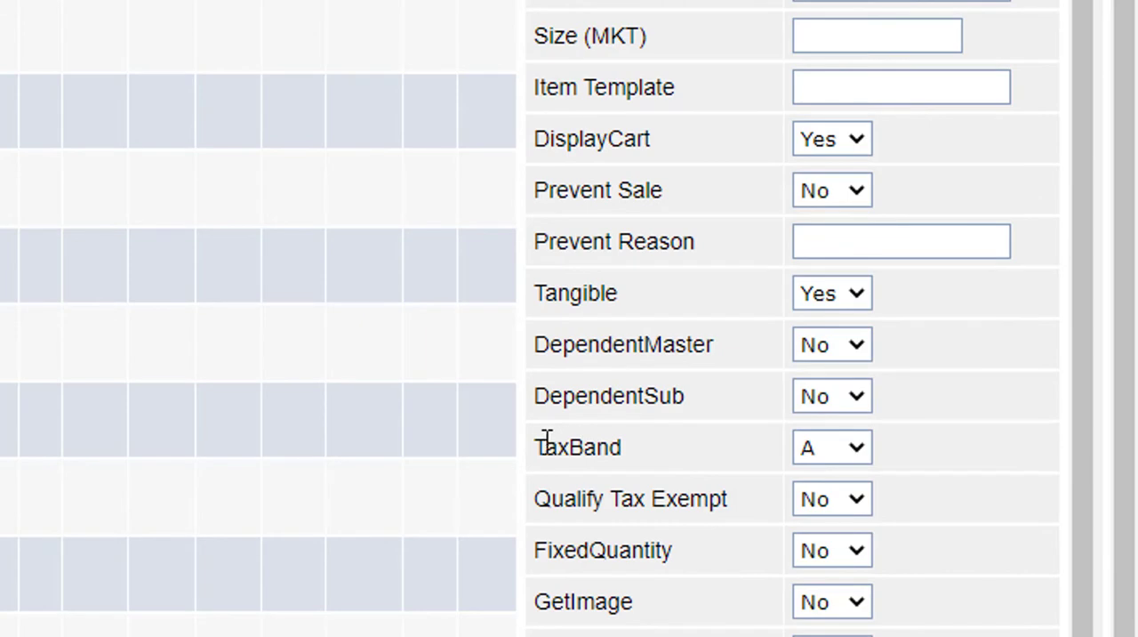
{"action": "left_click_drag", "start_coordinate": [535, 447], "coordinate": [623, 449]}
{"action": "left_click", "coordinate": [649, 458]}
{"action": "scroll", "coordinate": [310, 551], "scroll_direction": "up", "scroll_amount": 5}
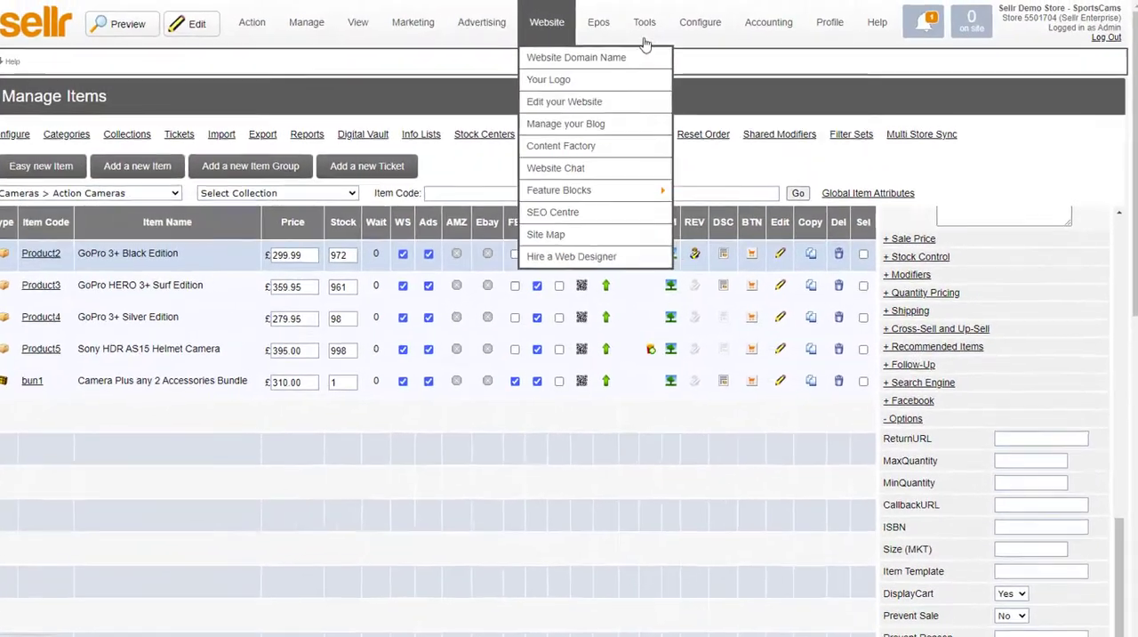
In the advanced tax options, set Florida's Band A rate to 5 and switch on advanced tax functionality
{"action": "mouse_move", "coordinate": [684, 25]}
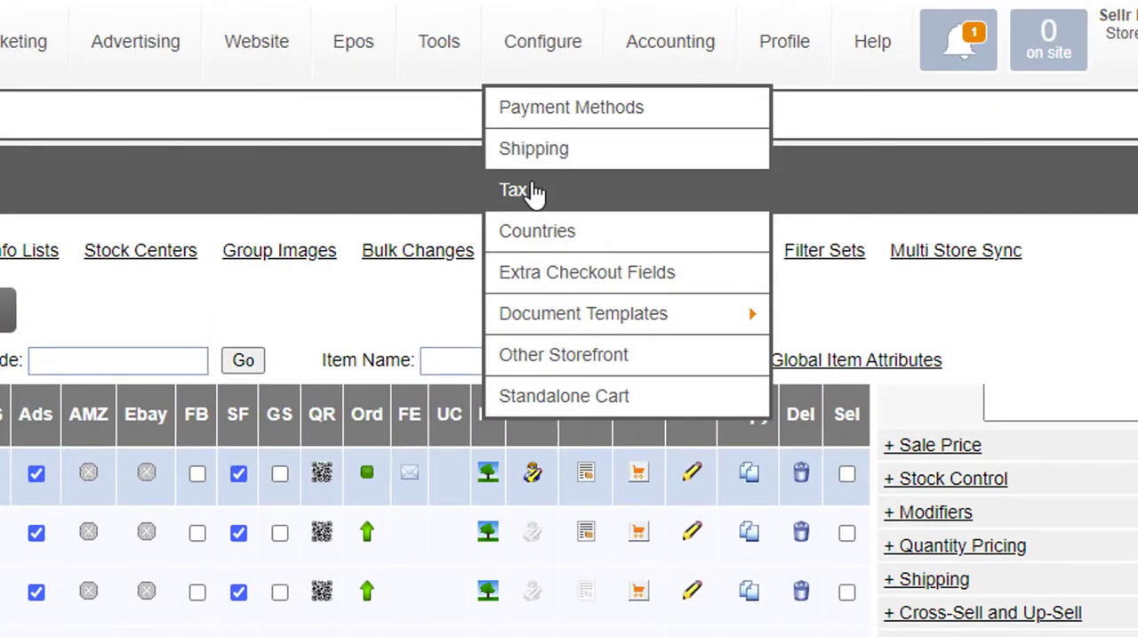
{"action": "left_click", "coordinate": [531, 193]}
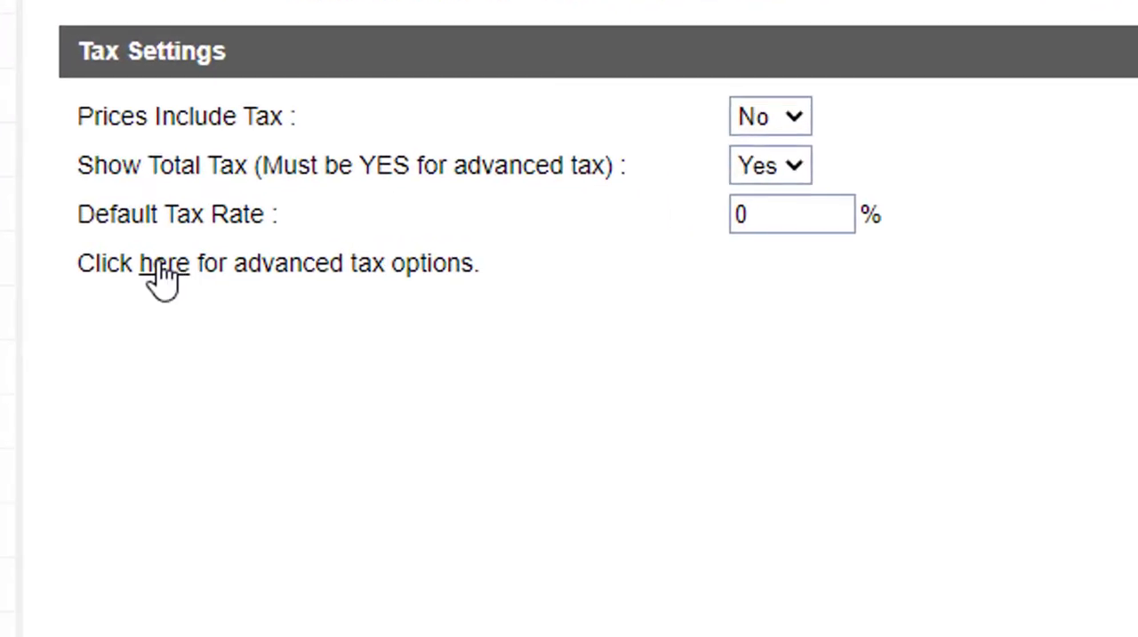
{"action": "left_click", "coordinate": [161, 265]}
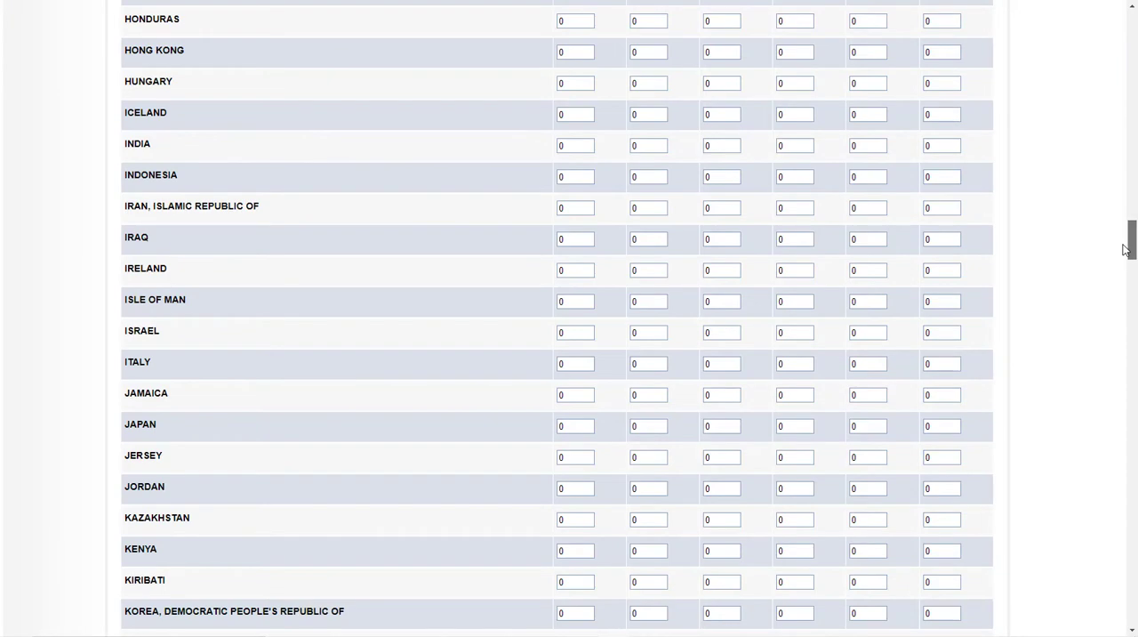
{"action": "left_click_drag", "start_coordinate": [1125, 249], "coordinate": [1135, 515]}
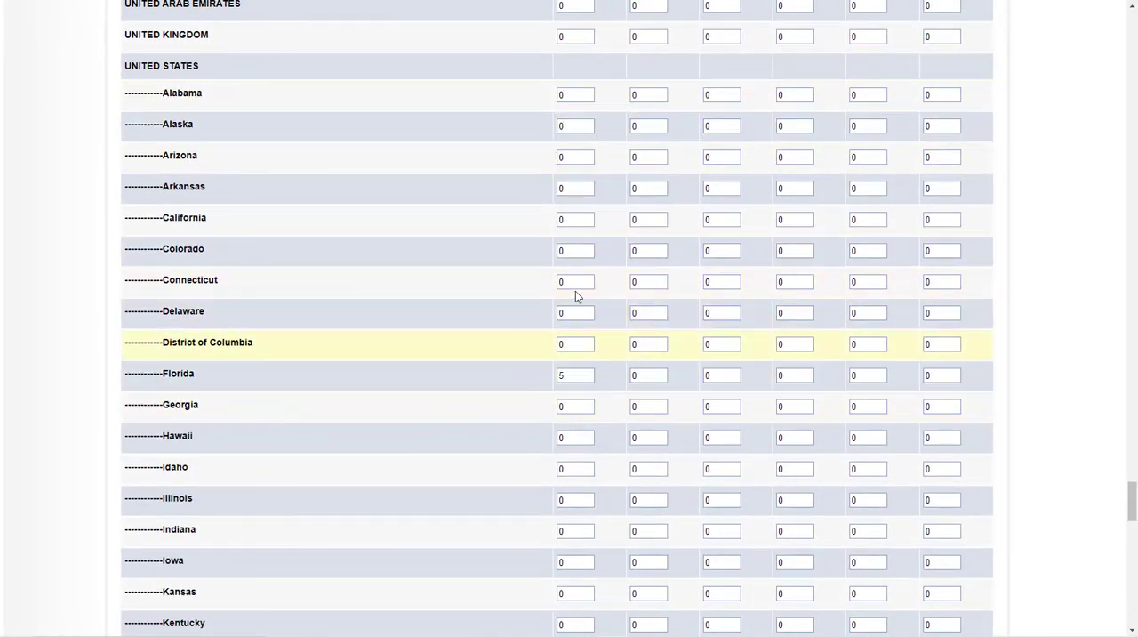
{"action": "scroll", "coordinate": [572, 395], "scroll_direction": "down", "scroll_amount": 3}
{"action": "scroll", "coordinate": [720, 378], "scroll_direction": "down", "scroll_amount": 10}
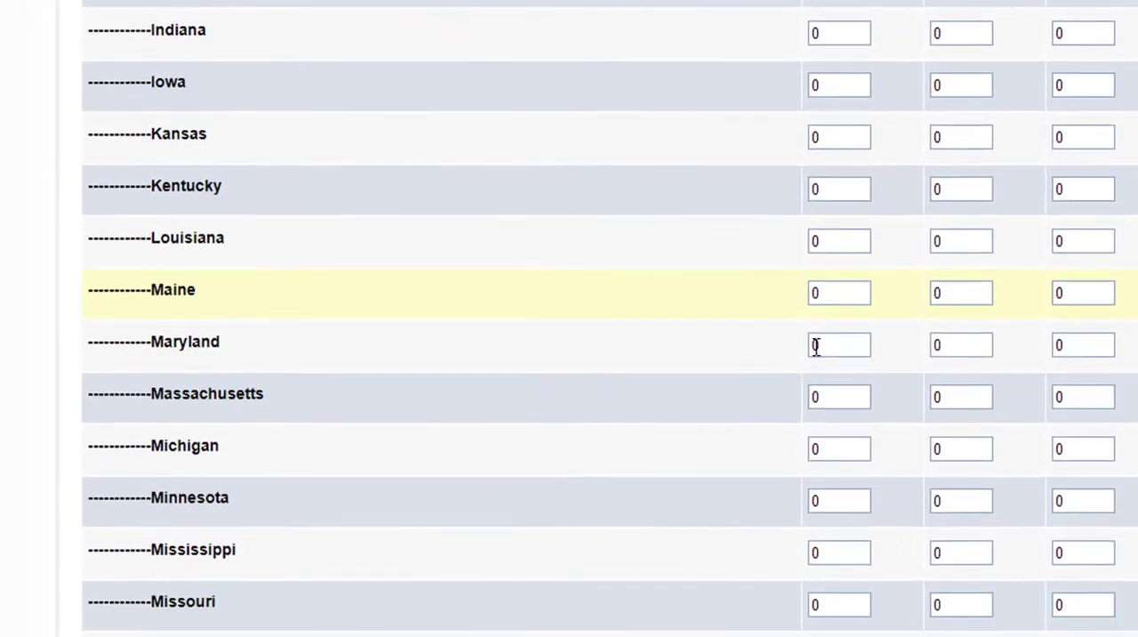
{"action": "scroll", "coordinate": [569, 430], "scroll_direction": "down", "scroll_amount": 5}
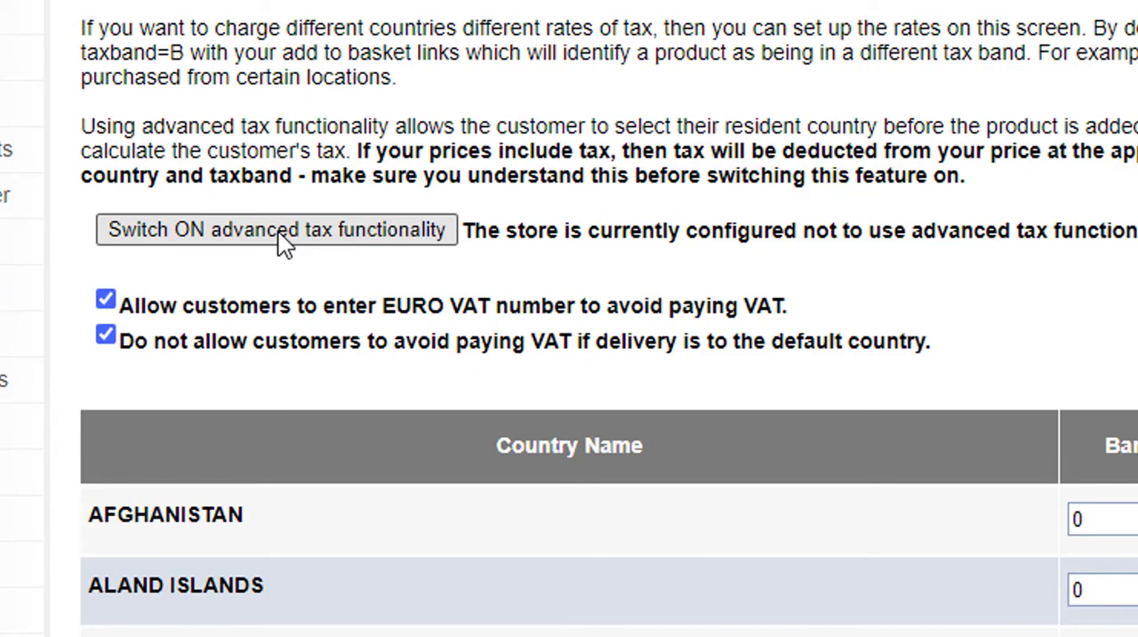
{"action": "left_click", "coordinate": [278, 231]}
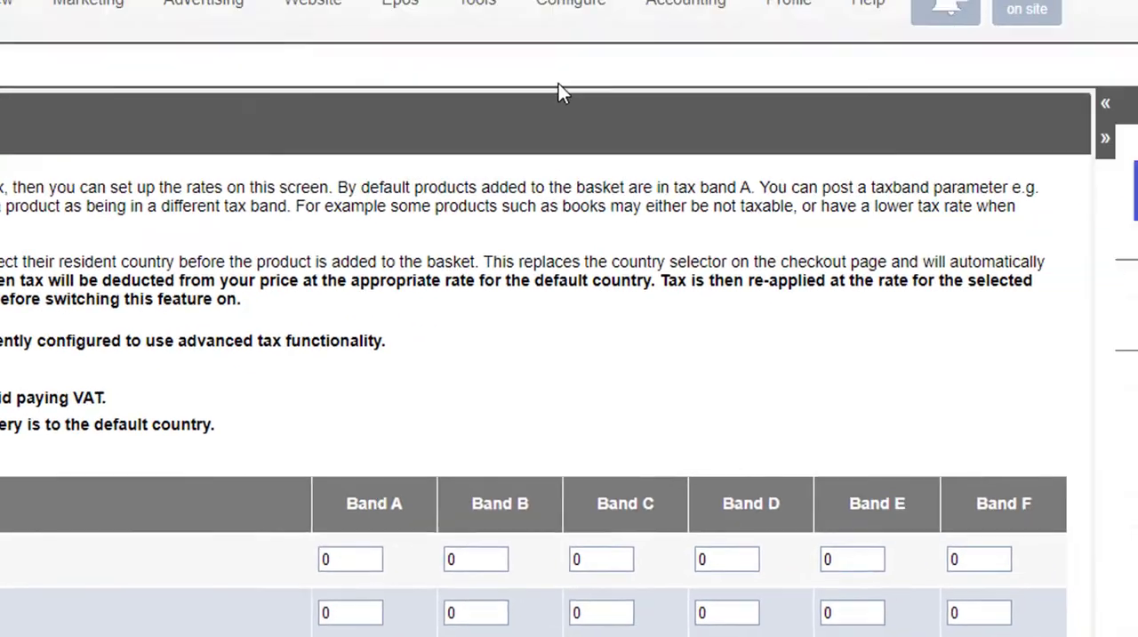
Edit the UK Delivery shipping method to exclude tax from its price and use Advanced Tax band A as its tax type
{"action": "mouse_move", "coordinate": [438, 42]}
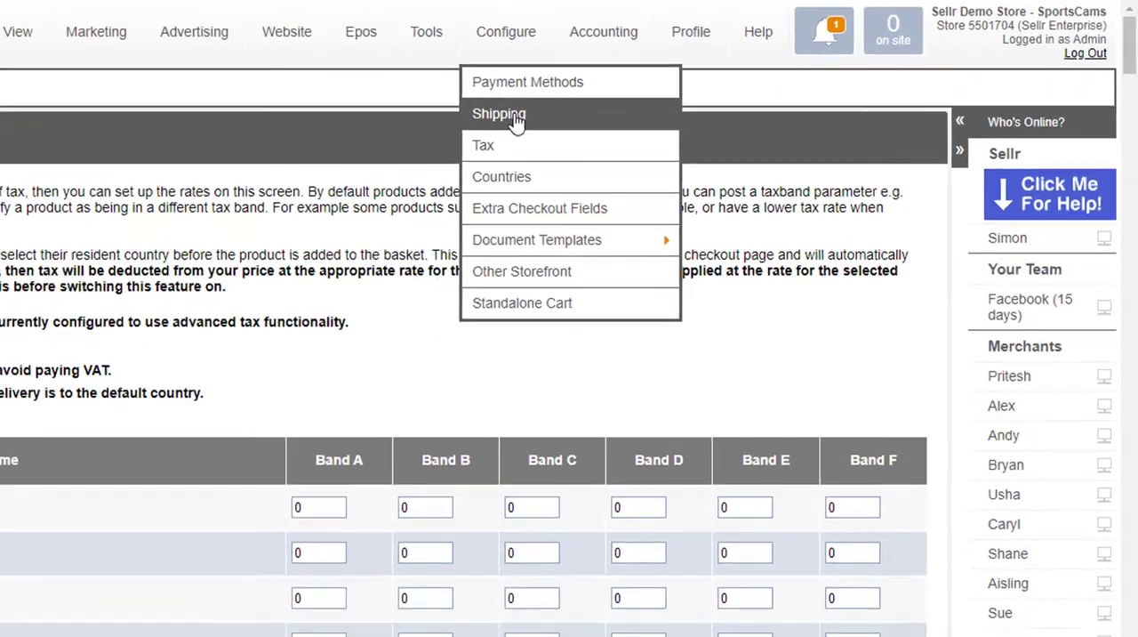
{"action": "left_click", "coordinate": [443, 131]}
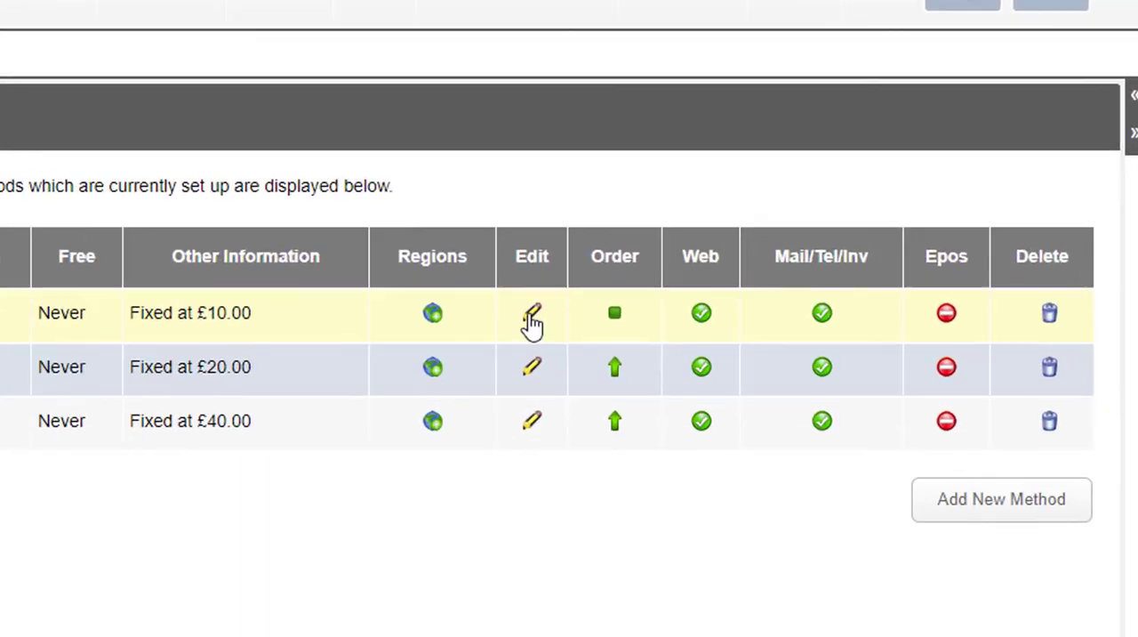
{"action": "left_click", "coordinate": [532, 322]}
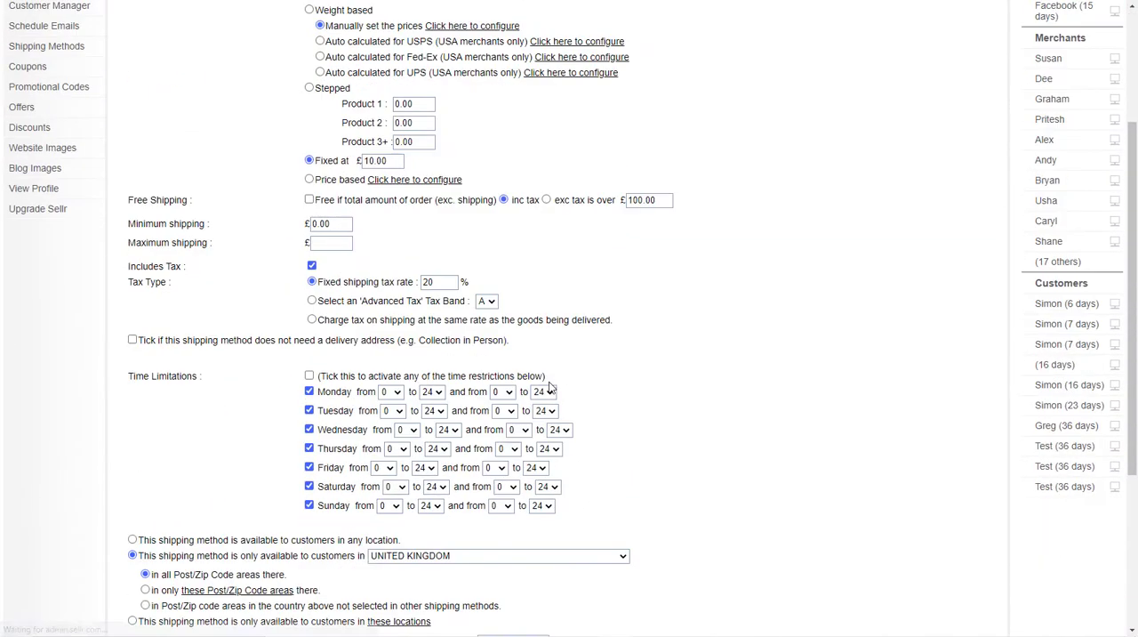
{"action": "scroll", "coordinate": [549, 388], "scroll_direction": "down", "scroll_amount": 1}
{"action": "scroll", "coordinate": [549, 388], "scroll_direction": "up", "scroll_amount": 1}
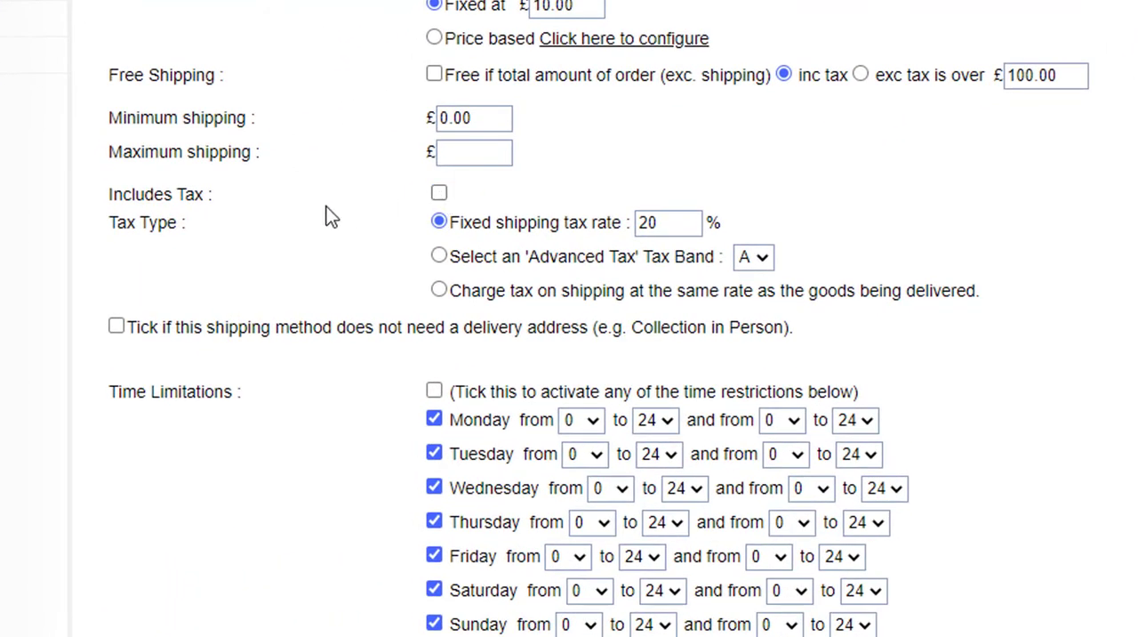
{"action": "left_click", "coordinate": [440, 255]}
{"action": "scroll", "coordinate": [568, 211], "scroll_direction": "up", "scroll_amount": 3}
{"action": "scroll", "coordinate": [567, 211], "scroll_direction": "down", "scroll_amount": 1}
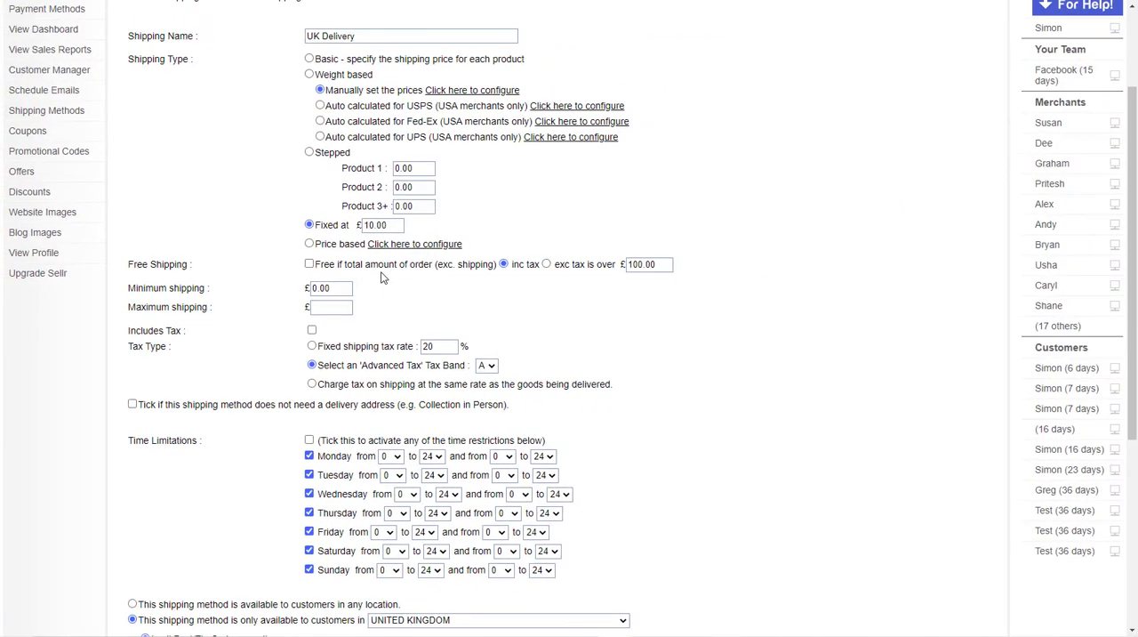
{"action": "scroll", "coordinate": [600, 270], "scroll_direction": "up", "scroll_amount": 3}
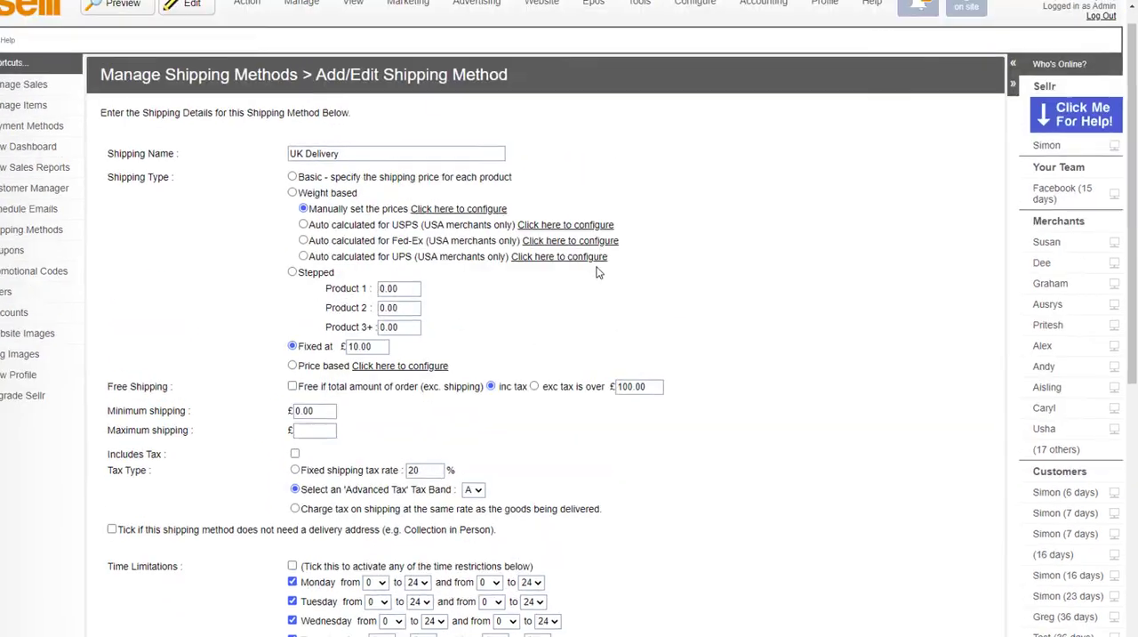
Reopen the store's main tax settings
{"action": "mouse_move", "coordinate": [702, 44]}
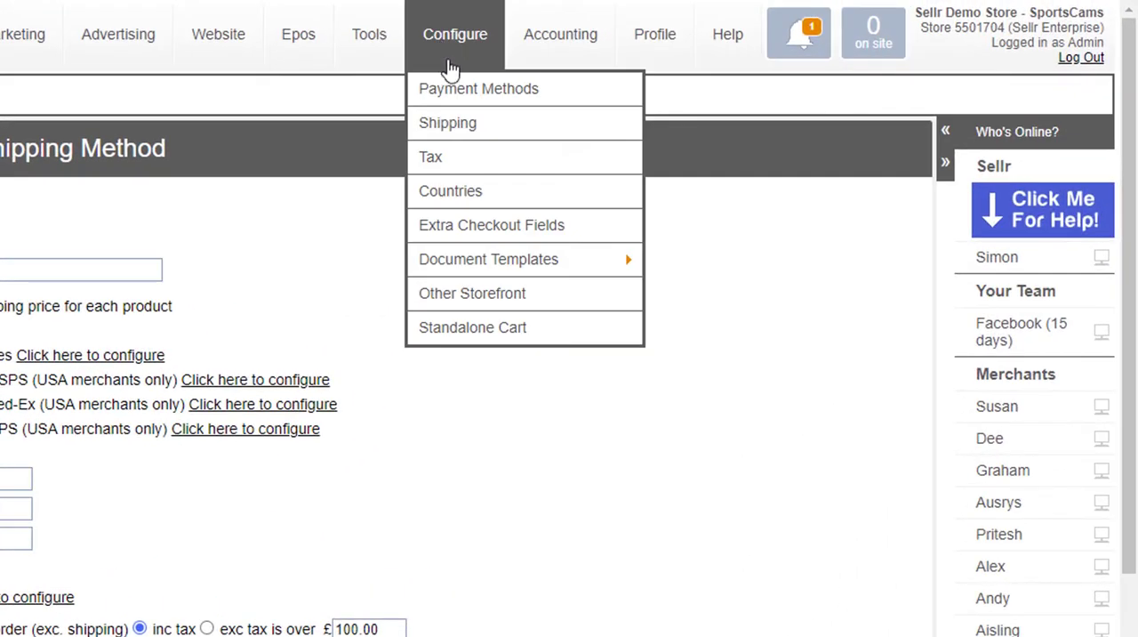
{"action": "left_click", "coordinate": [455, 160]}
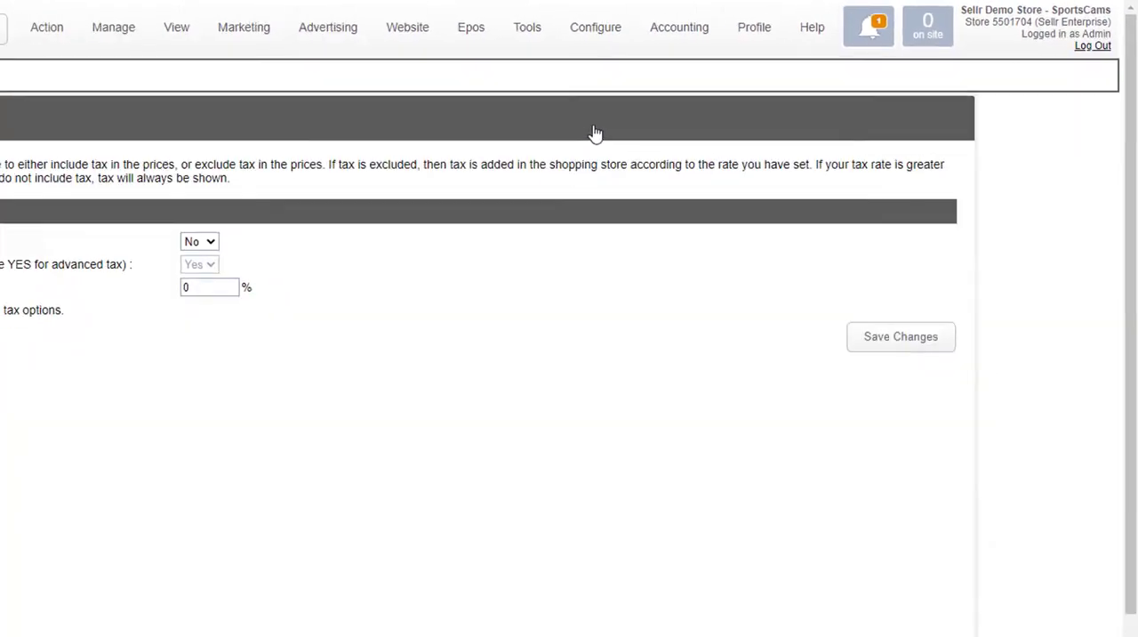